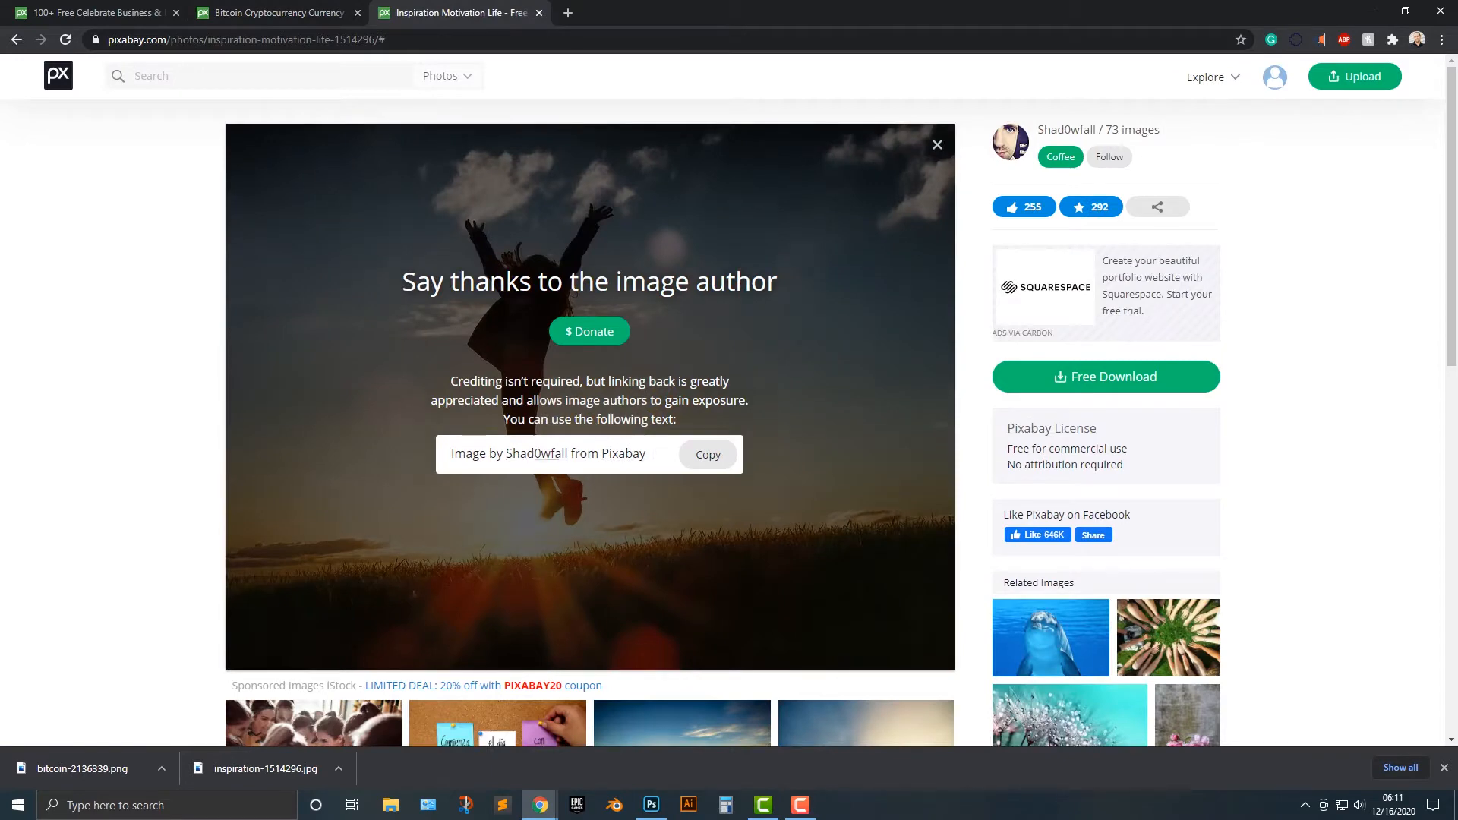
Switch to Photoshop, copy the whole Bitcoin logo from bitcoin-2136339.png and paste it into inspiration-1514296.jpg.
key(Escape)
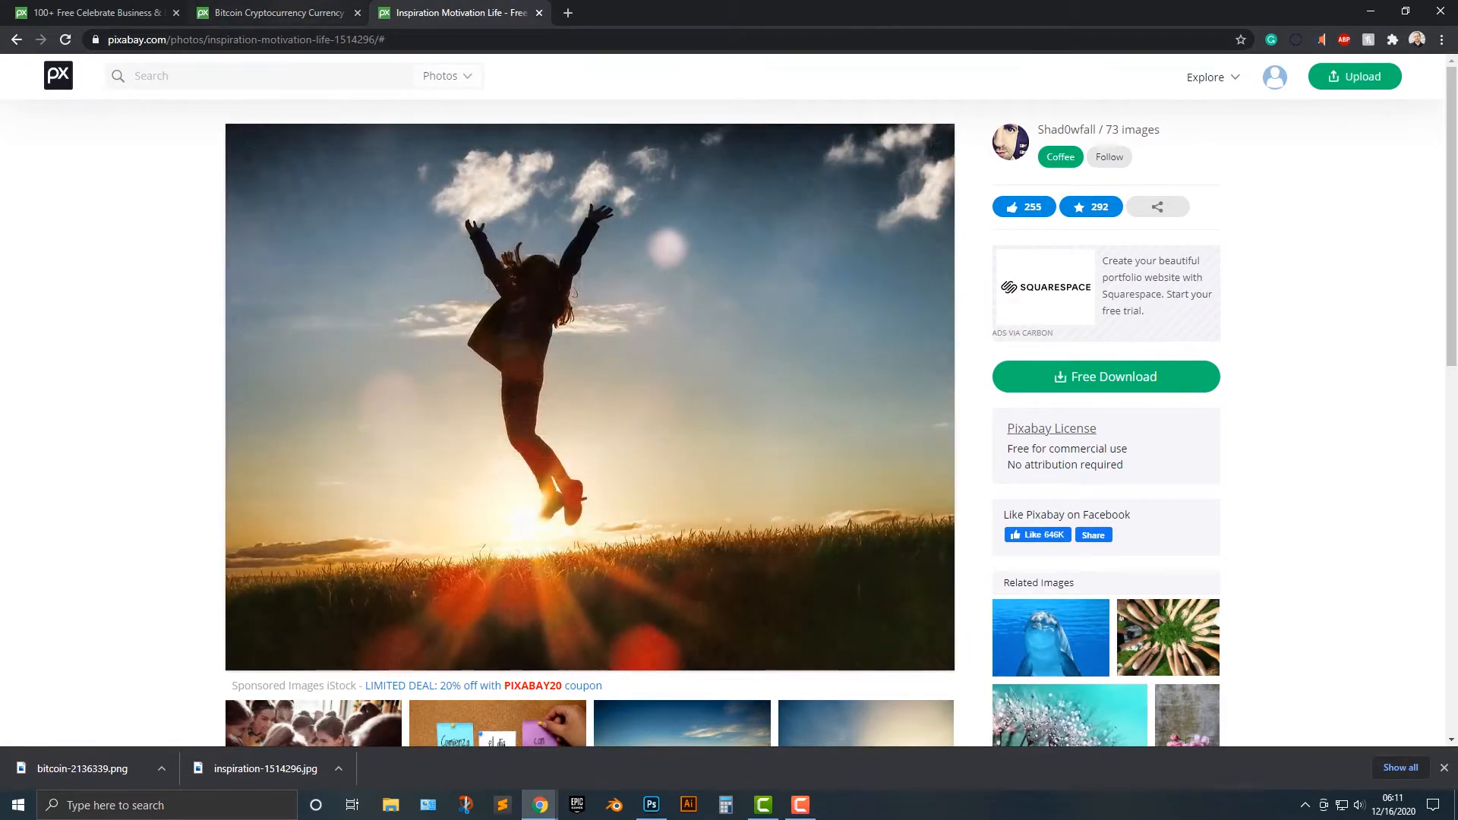
key(ctrl+shift+Tab)
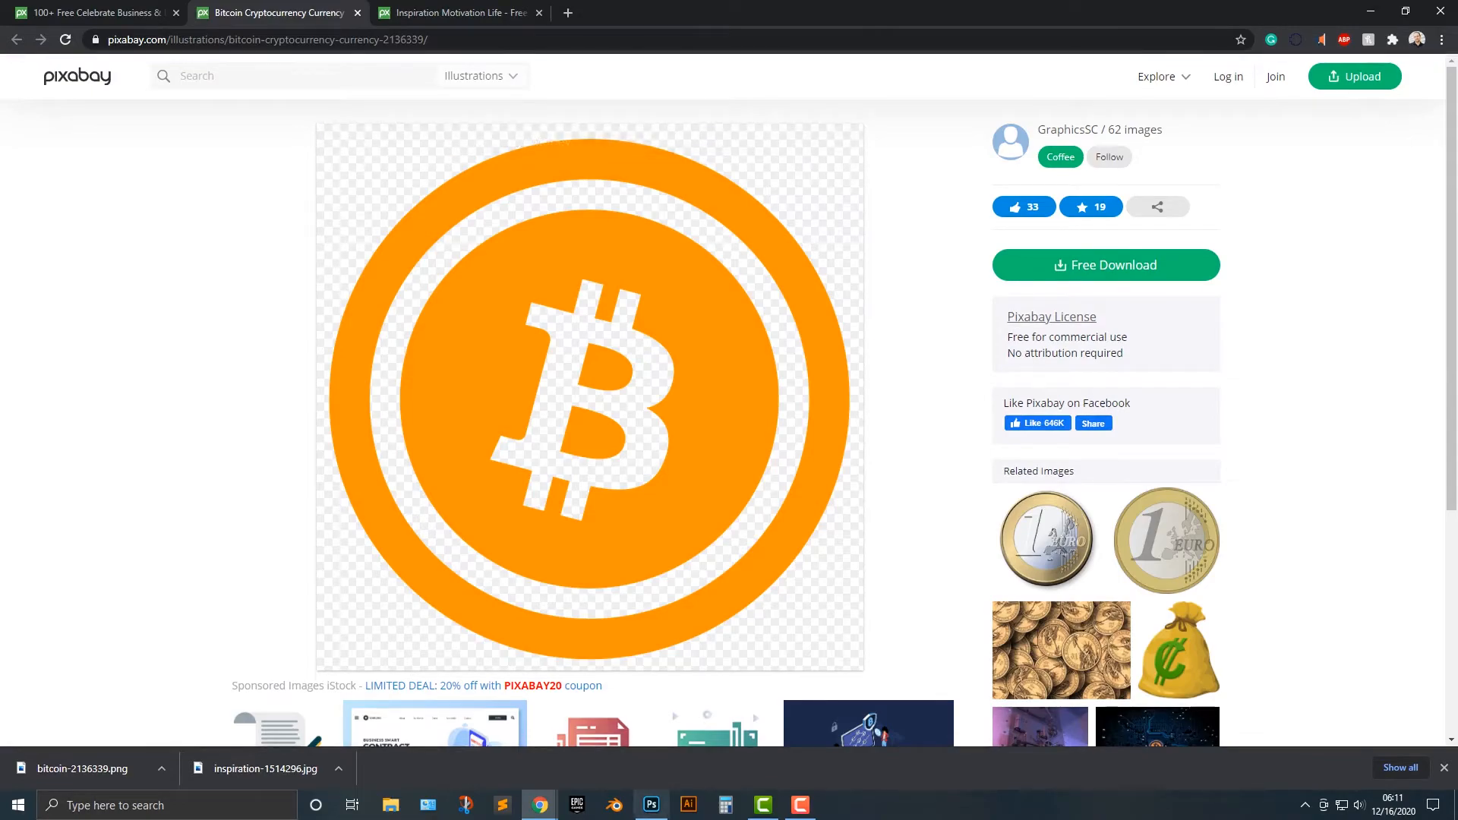
click(652, 806)
click(132, 56)
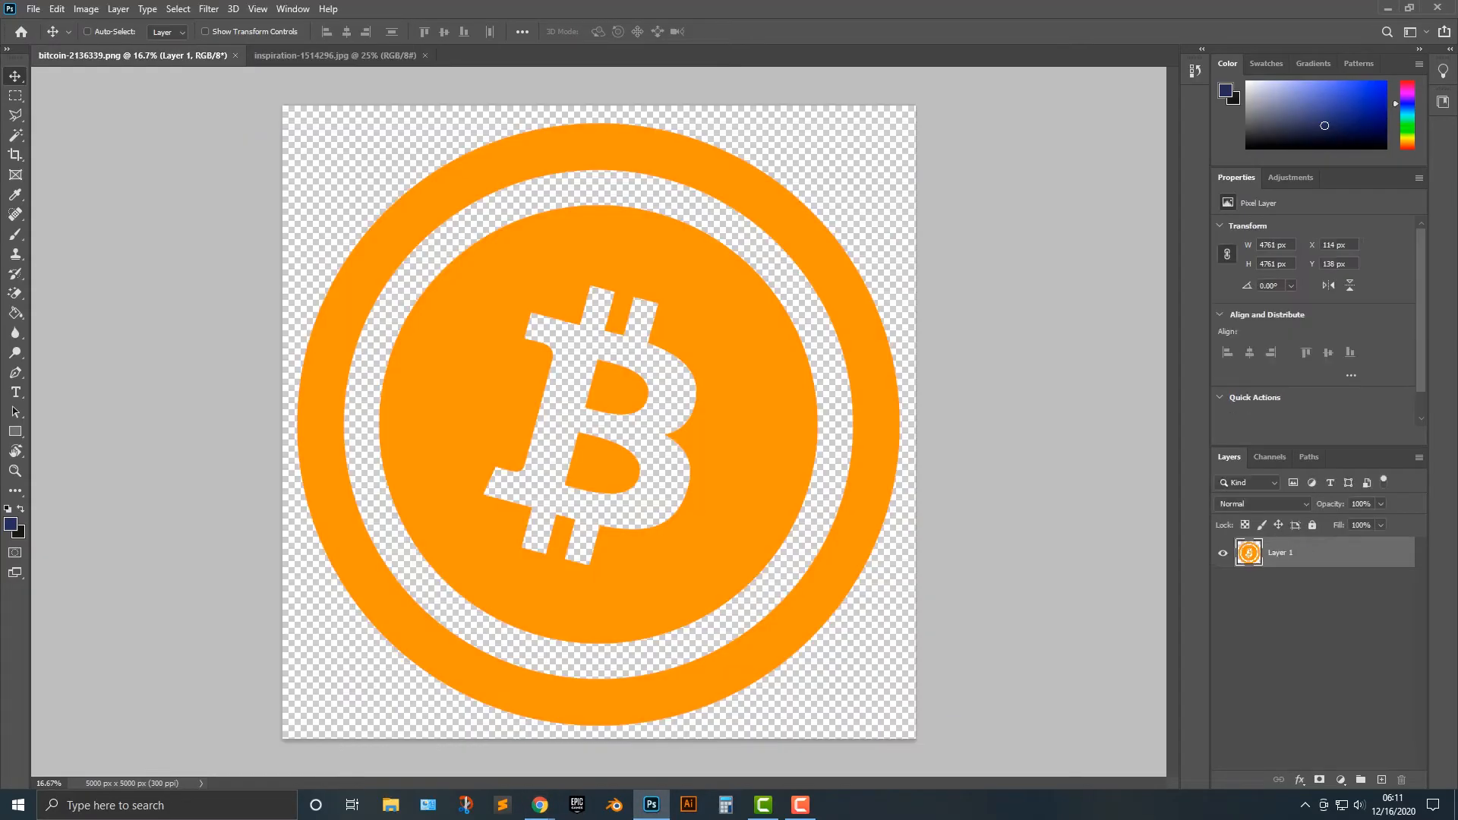
key(ctrl+a)
key(ctrl+Tab)
key(ctrl+v)
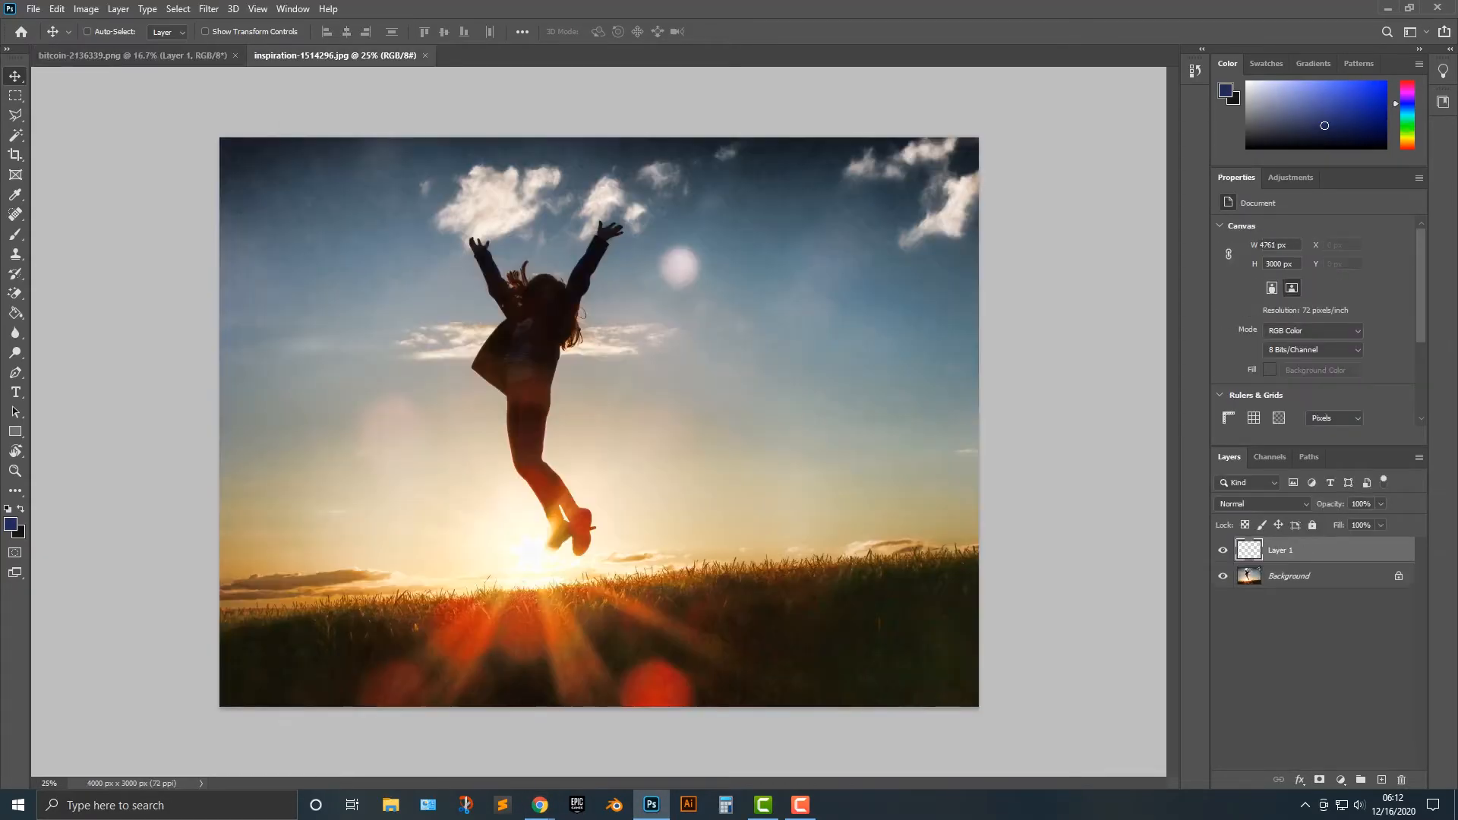
Scale the pasted Bitcoin logo to about 14.6% and place it in the sky at the photo's upper-left corner.
click(57, 9)
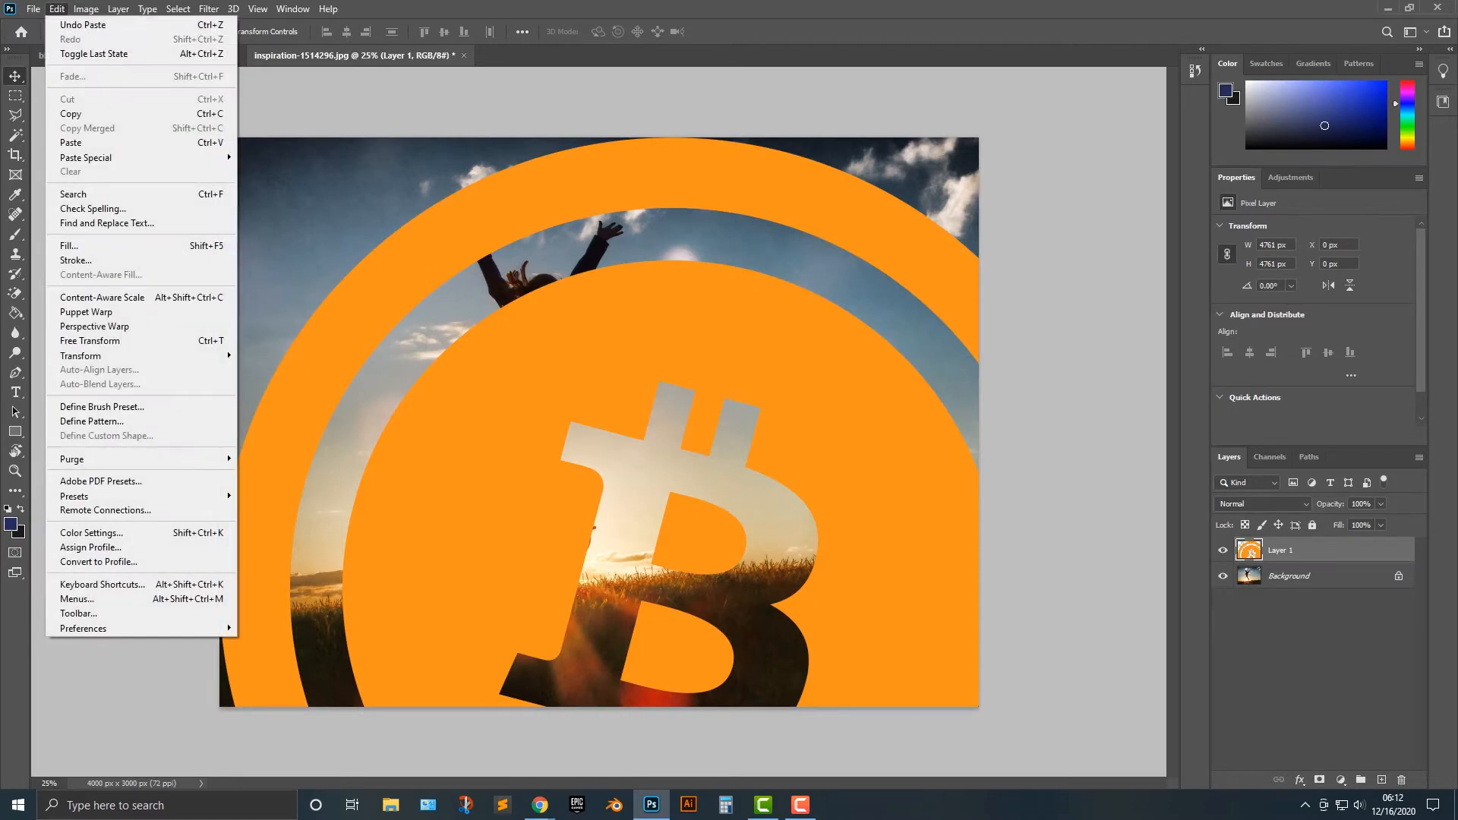
mouse_move(80, 355)
click(261, 378)
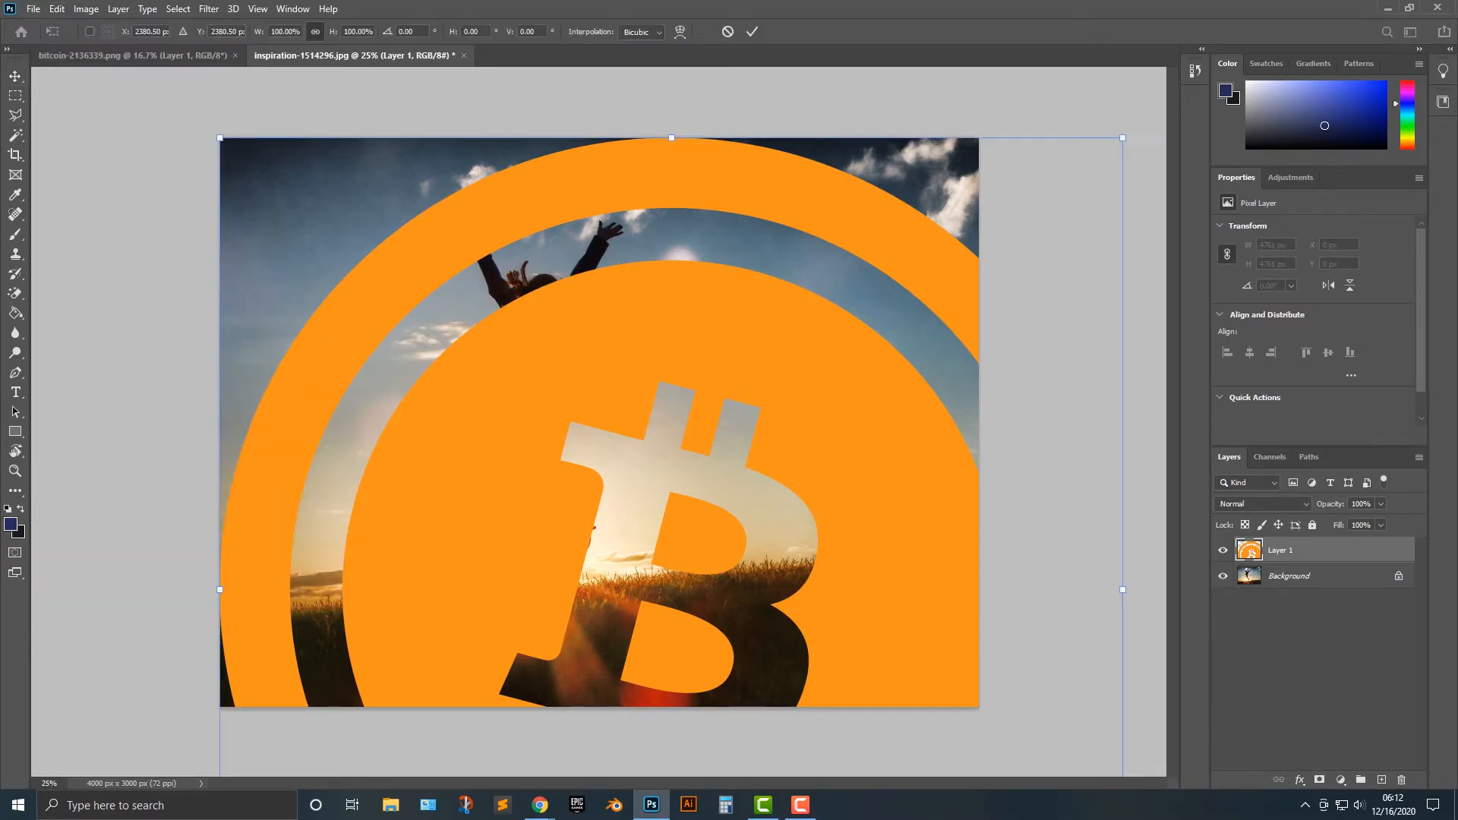
scroll(599, 422, down, 5)
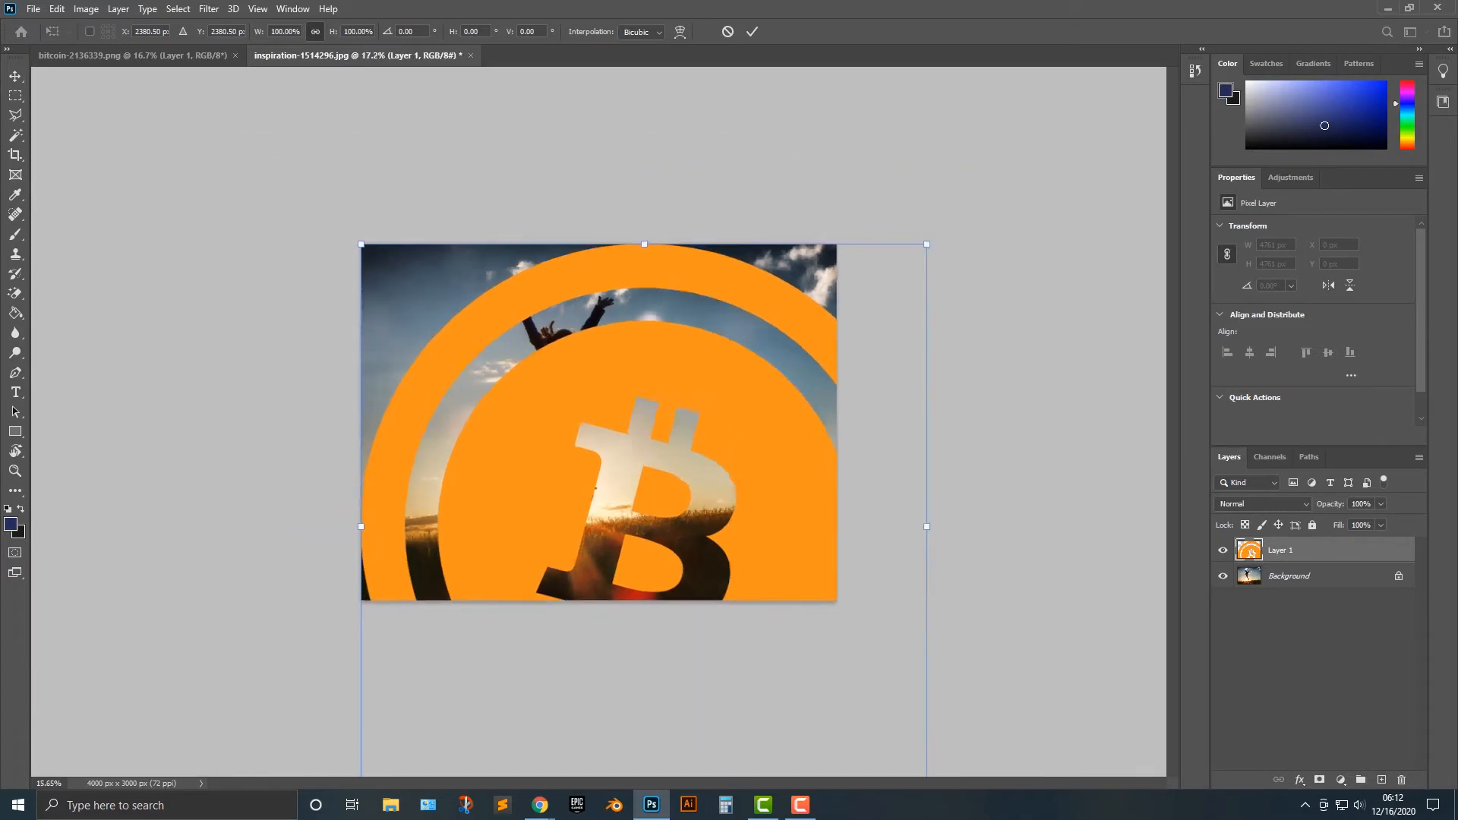
drag(823, 687, 514, 423)
drag(539, 357, 506, 361)
drag(529, 390, 517, 378)
scroll(516, 379, up, 6)
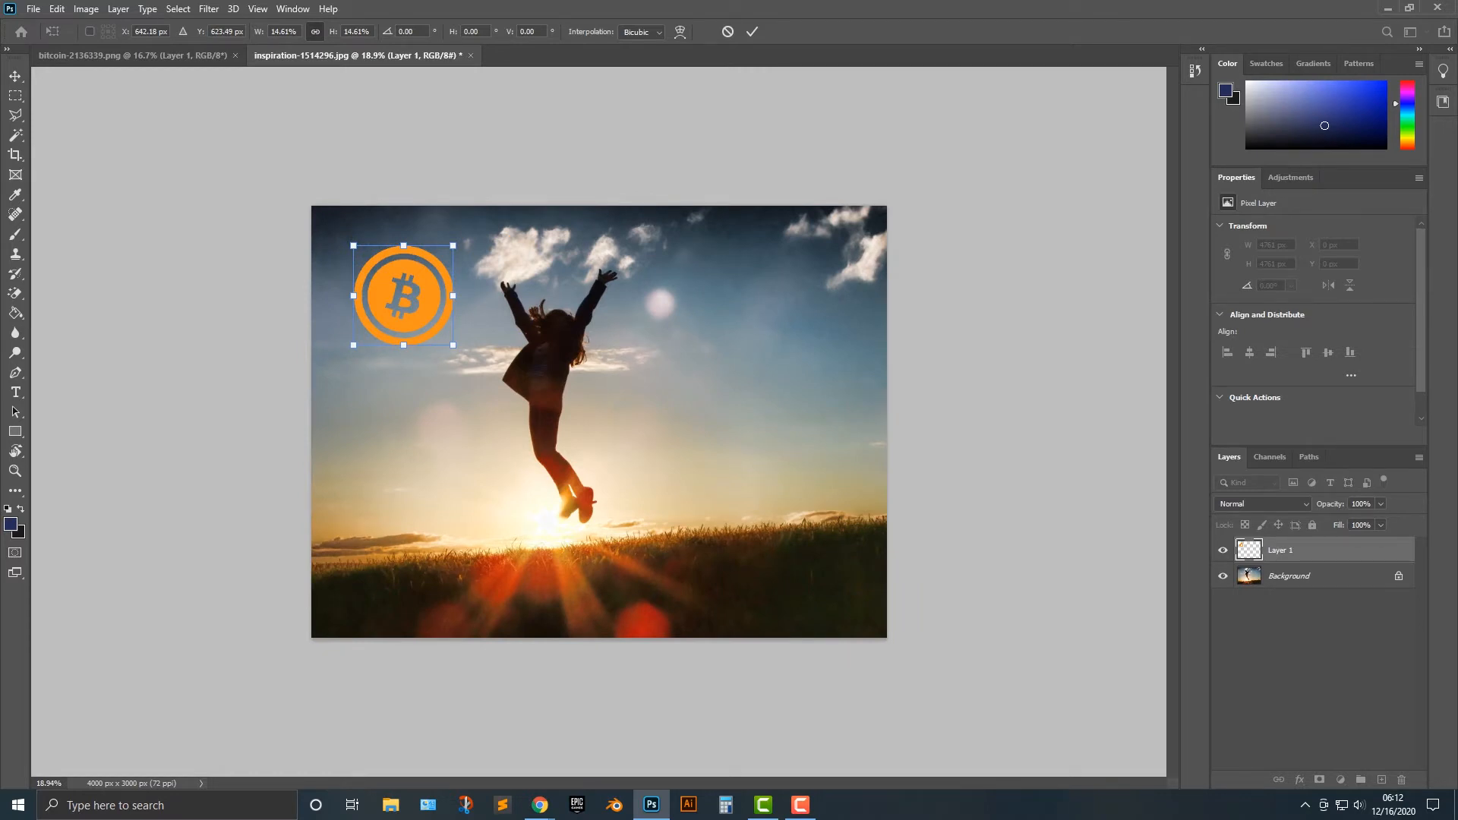
key(Return)
drag(440, 296, 427, 266)
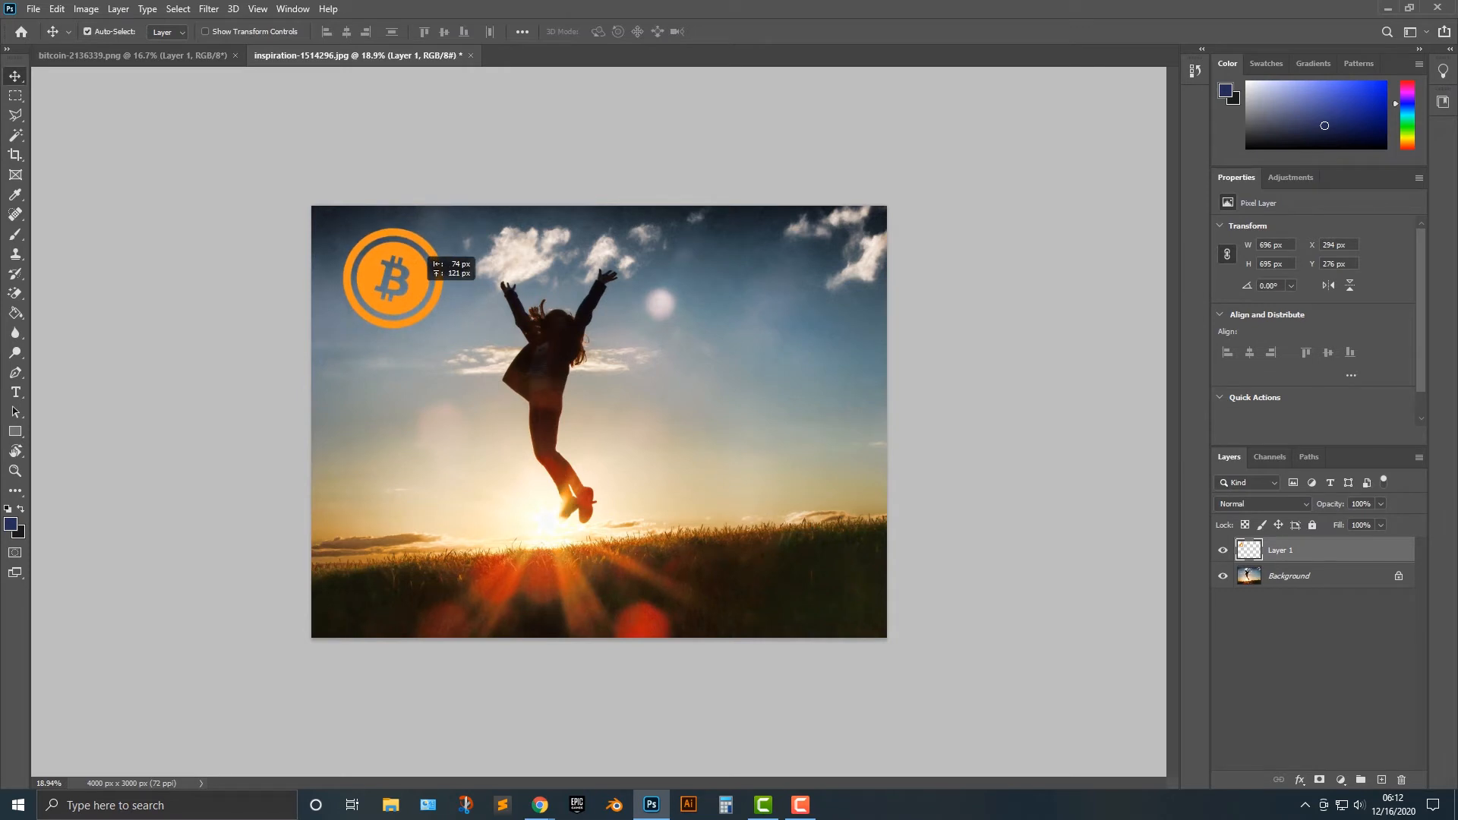
scroll(428, 266, up, 1)
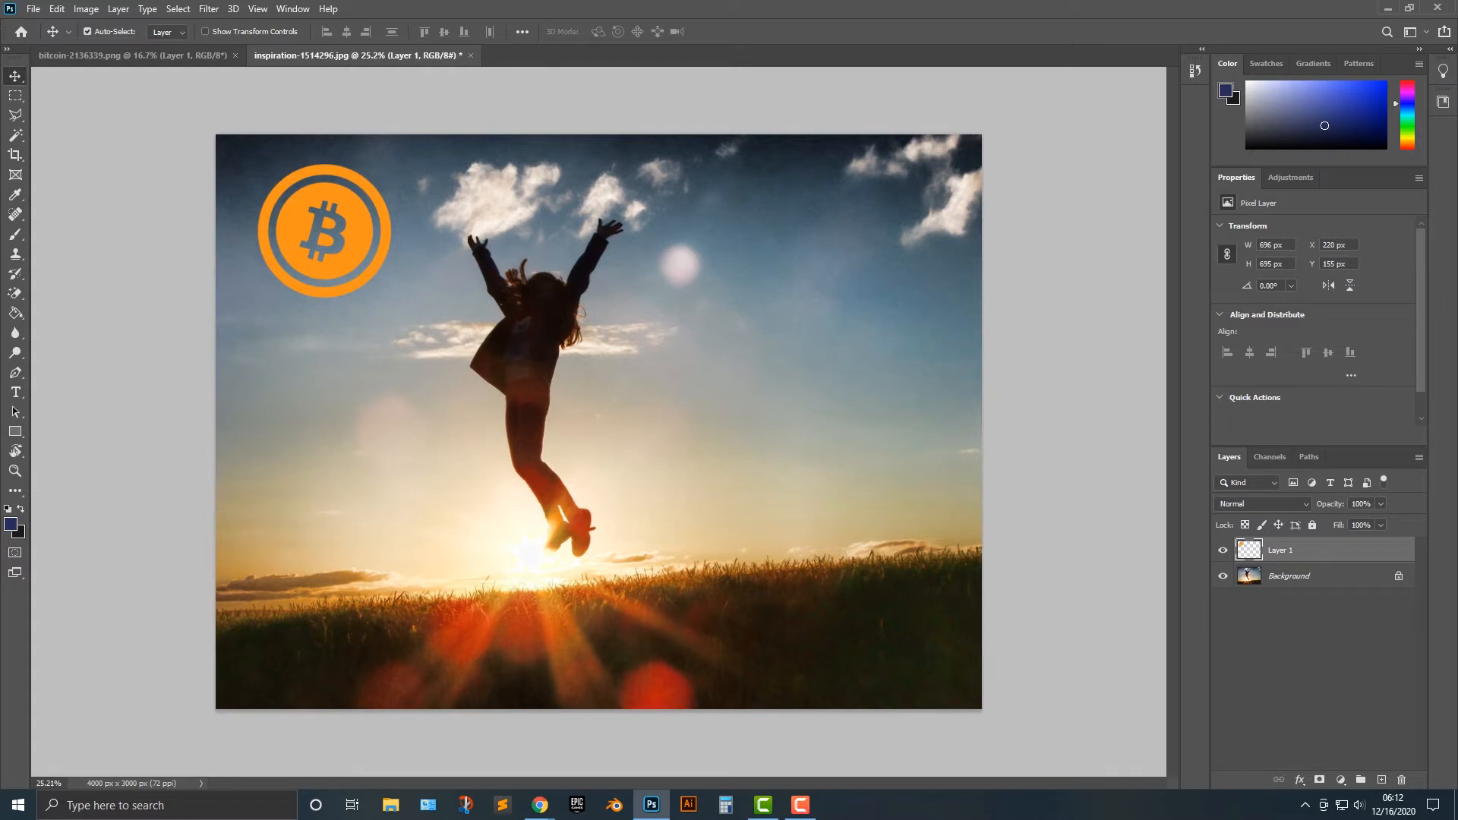
Start a horizontal text line in the sky right of the girl's raised hand and set its font to Arial Black.
click(16, 392)
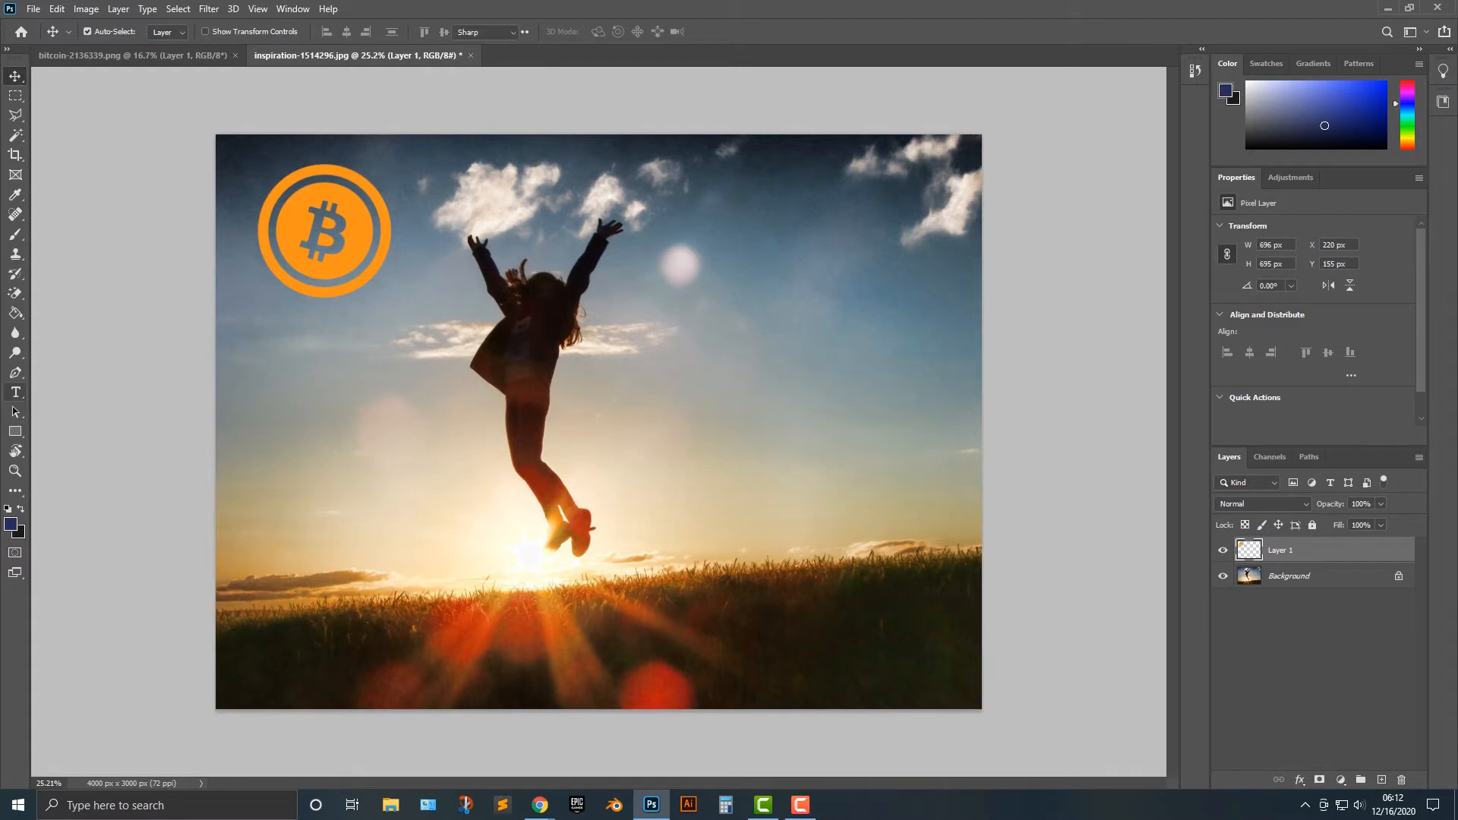
click(93, 392)
click(738, 237)
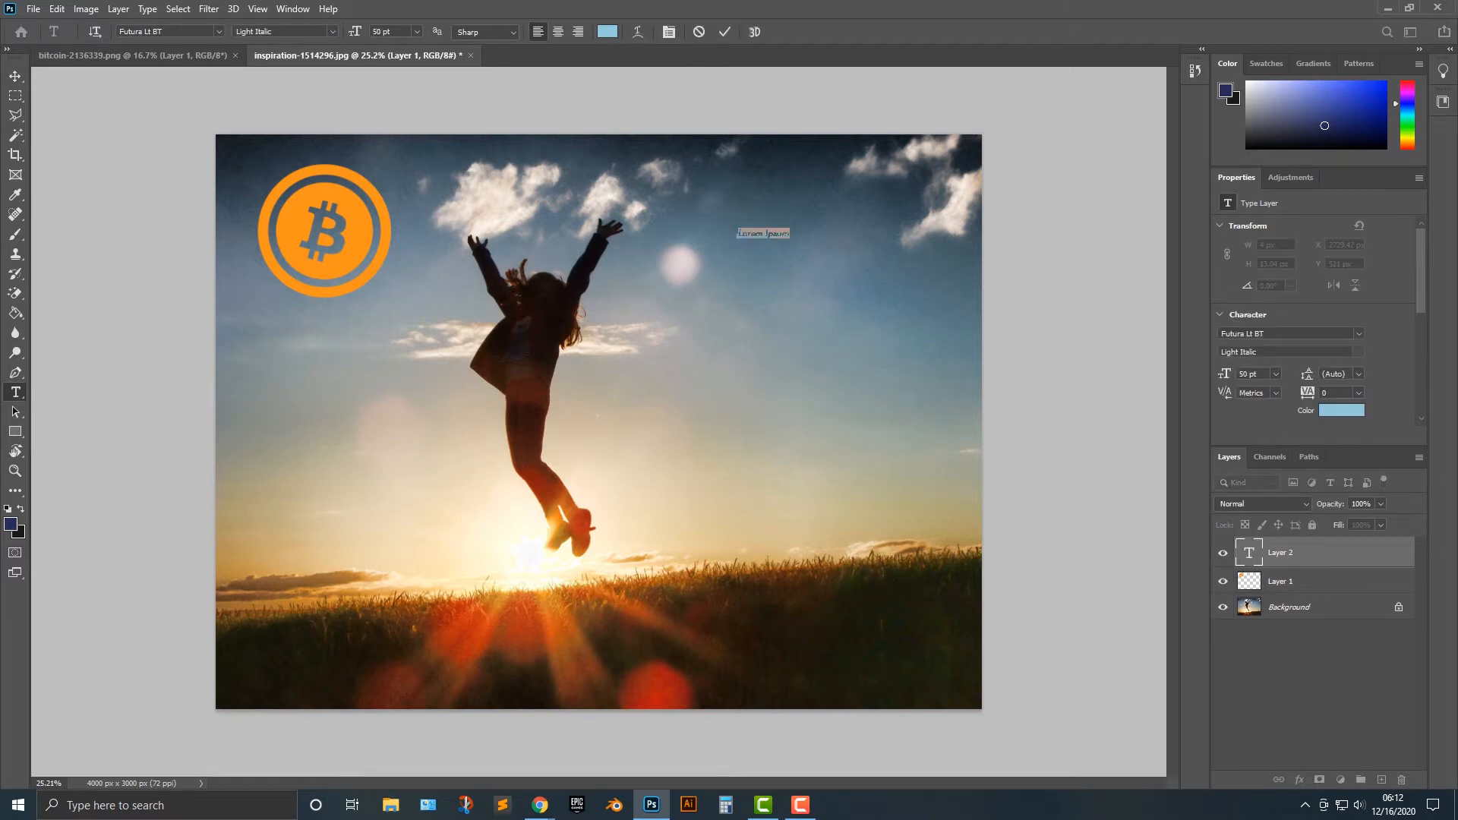
click(218, 32)
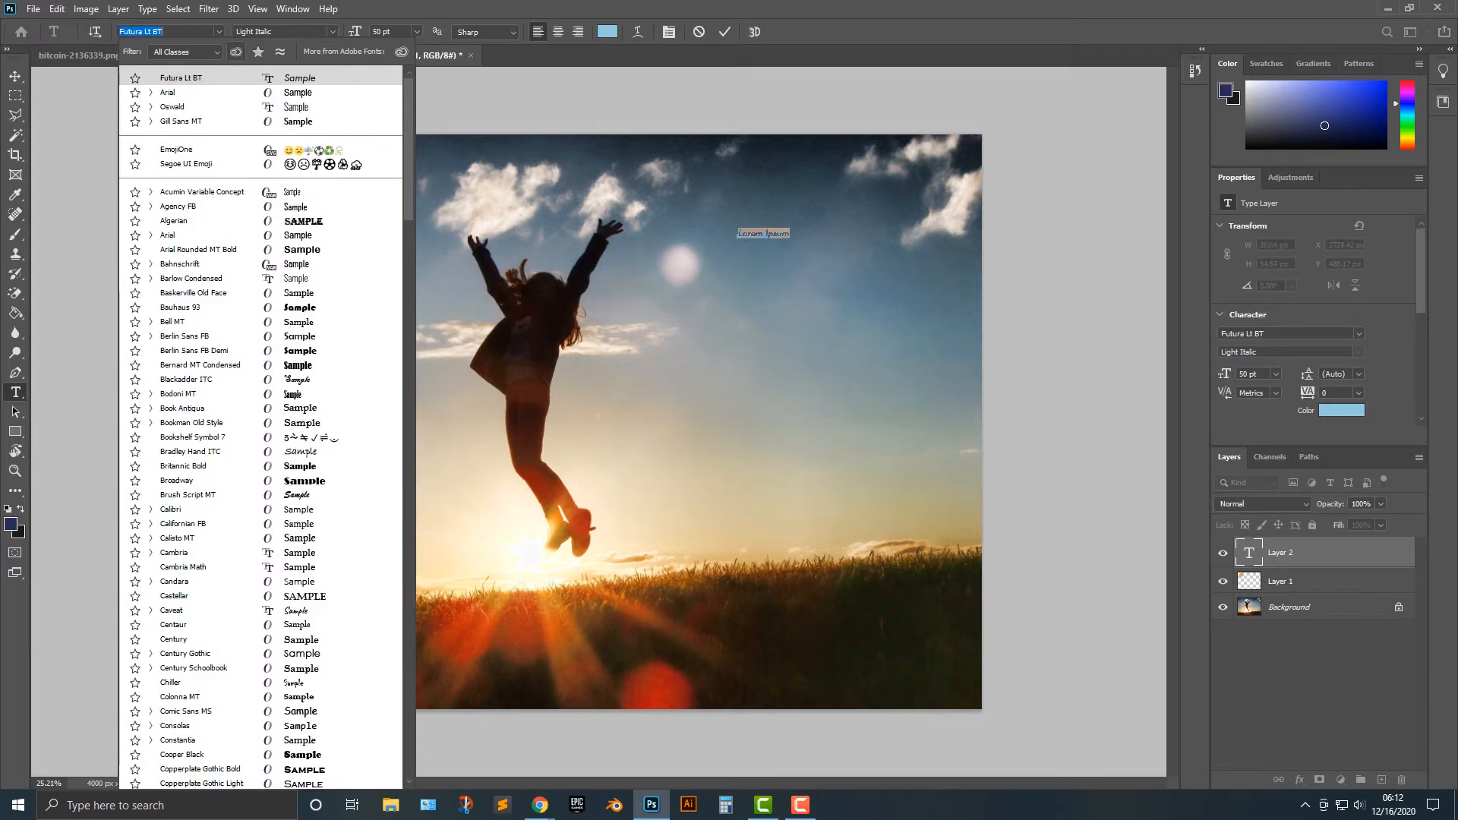
text(Arial)
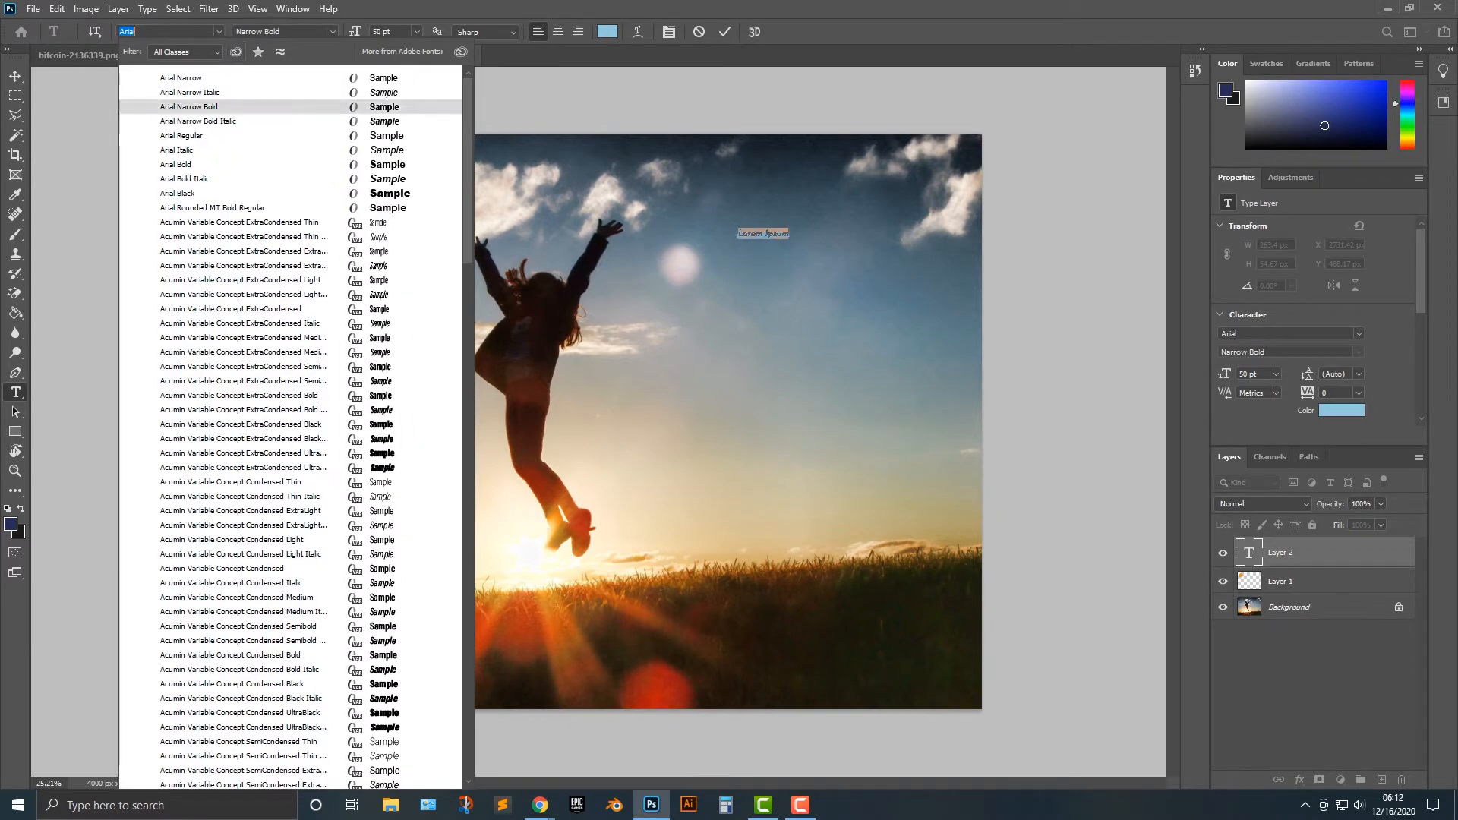
key(Down)
key(Down)
key(Down)
key(Return)
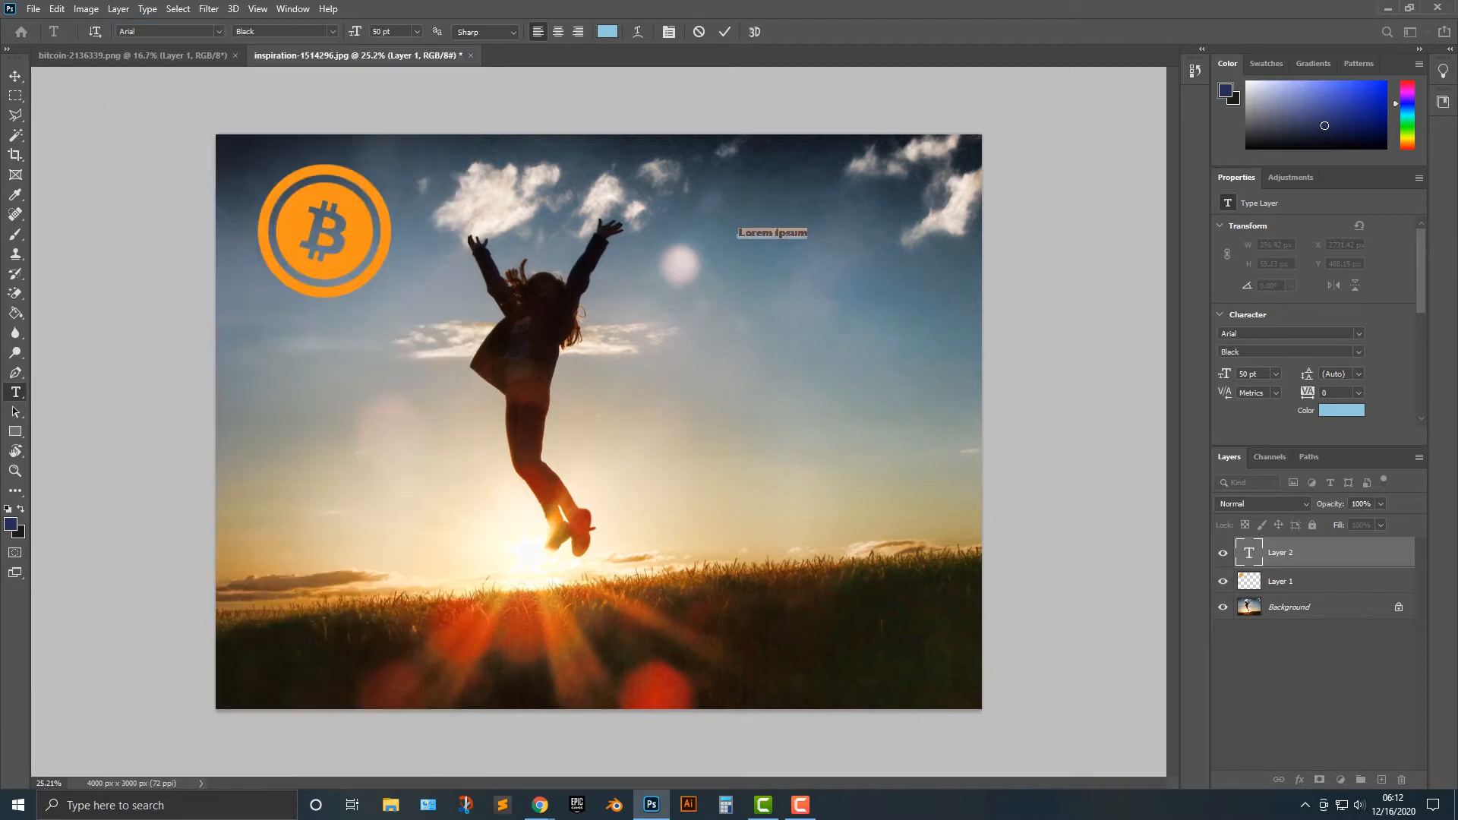
Replace the placeholder text with "$20,000.00+" and commit it.
click(807, 233)
key(ctrl+a)
text(200)
text(,000)
text(.00)
key(ctrl+a)
click(755, 233)
text($)
key(ctrl+a)
drag(764, 233, 765, 229)
click(799, 229)
key(ctrl+Return)
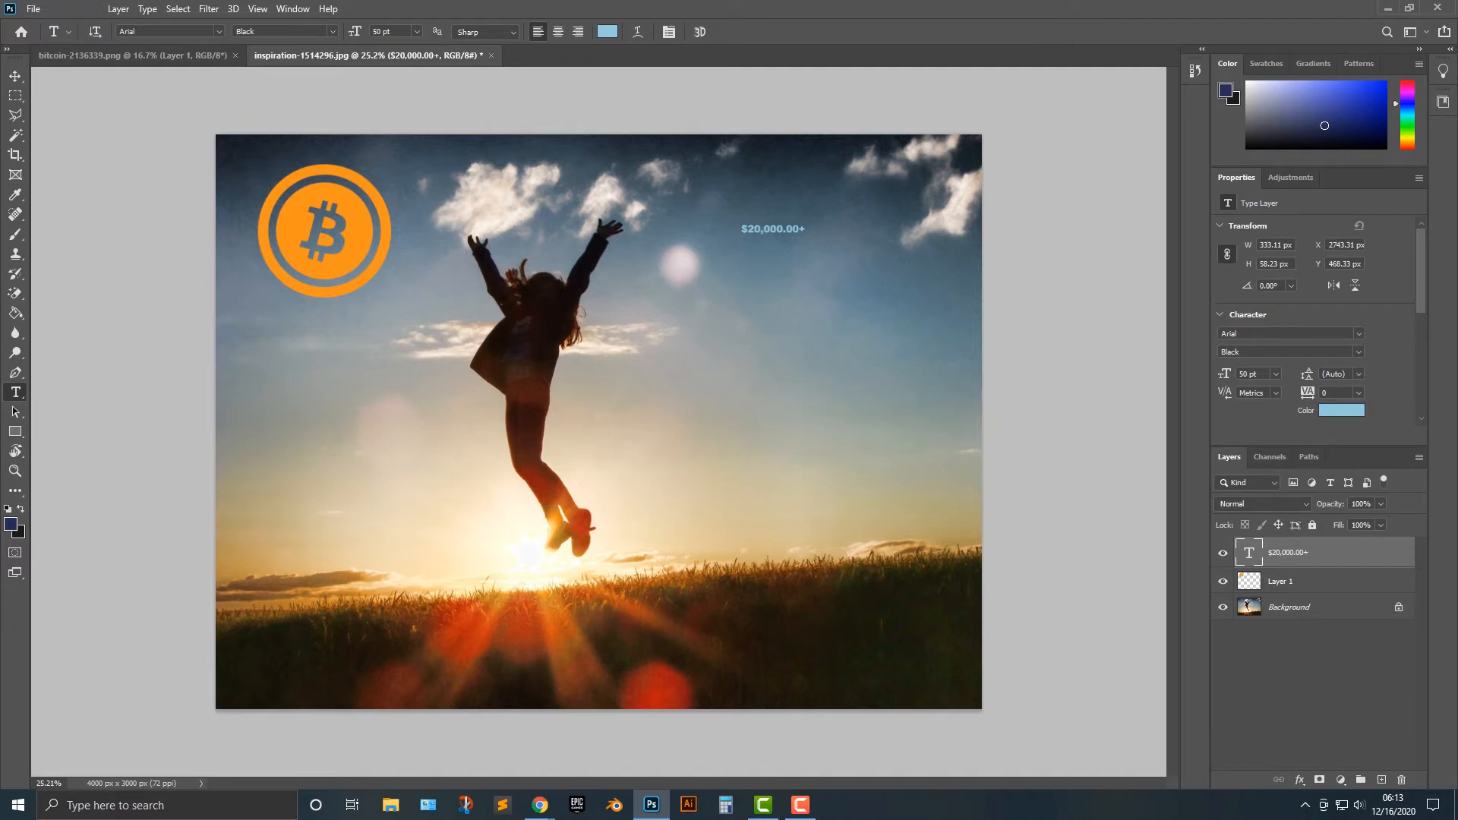
Scale the "$20,000.00+" text to about 450% and position it in the photo's upper-right sky.
click(57, 9)
mouse_move(84, 356)
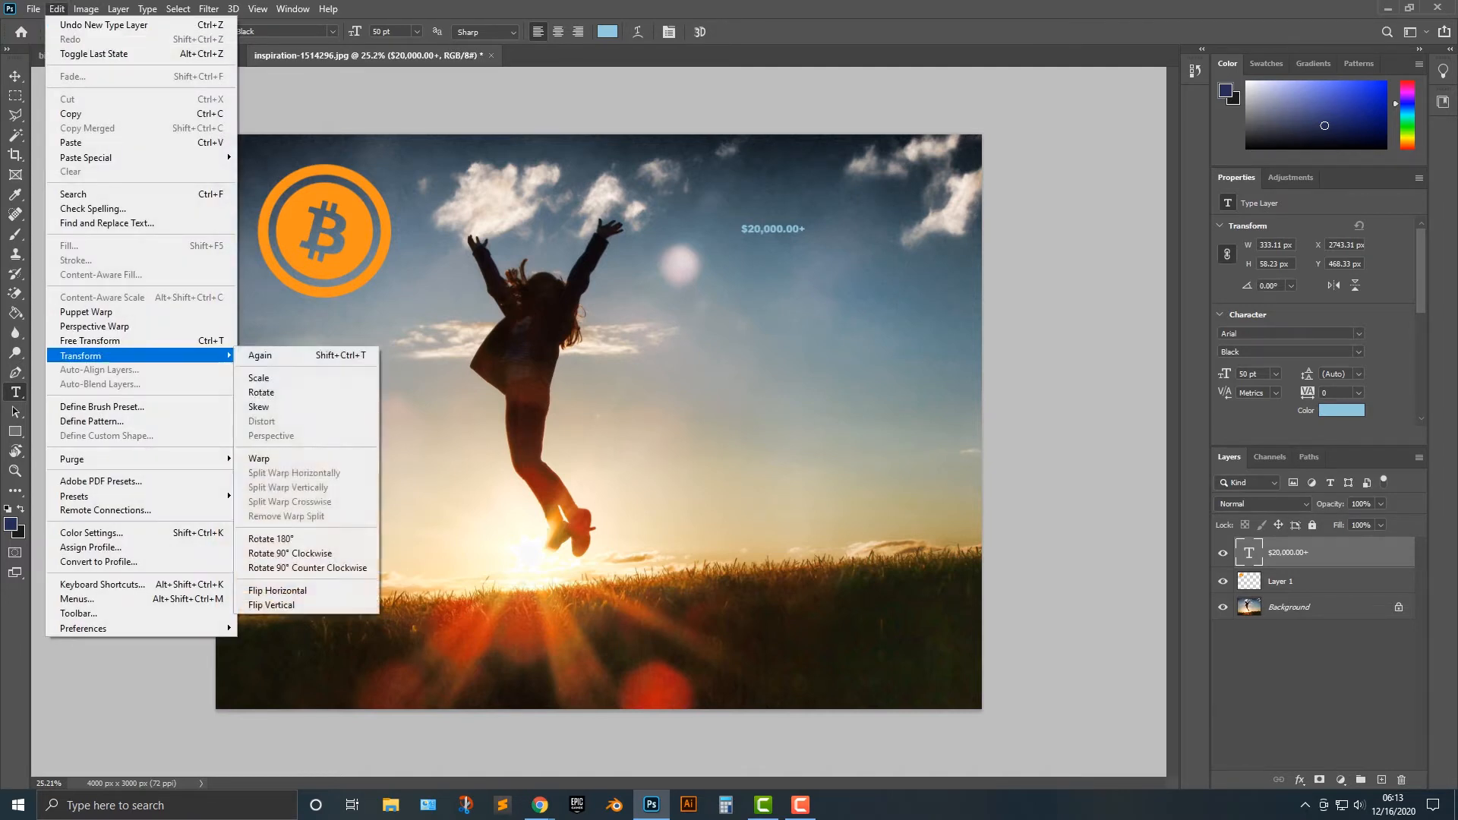
click(258, 378)
drag(806, 234, 917, 218)
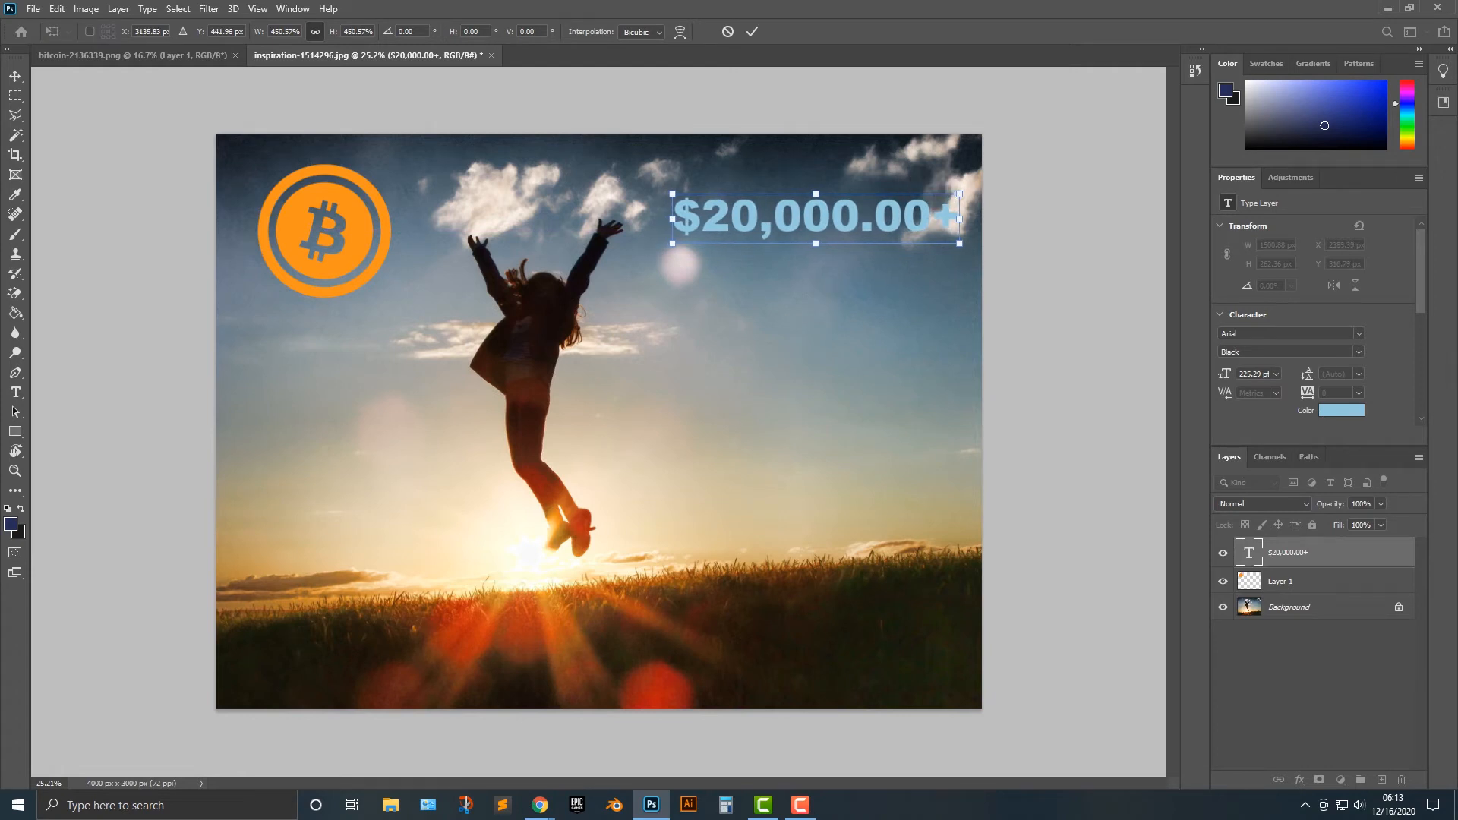
key(Return)
Recolor the "$20,000.00+" text with the orange f7931a sampled from the Bitcoin logo.
key(t)
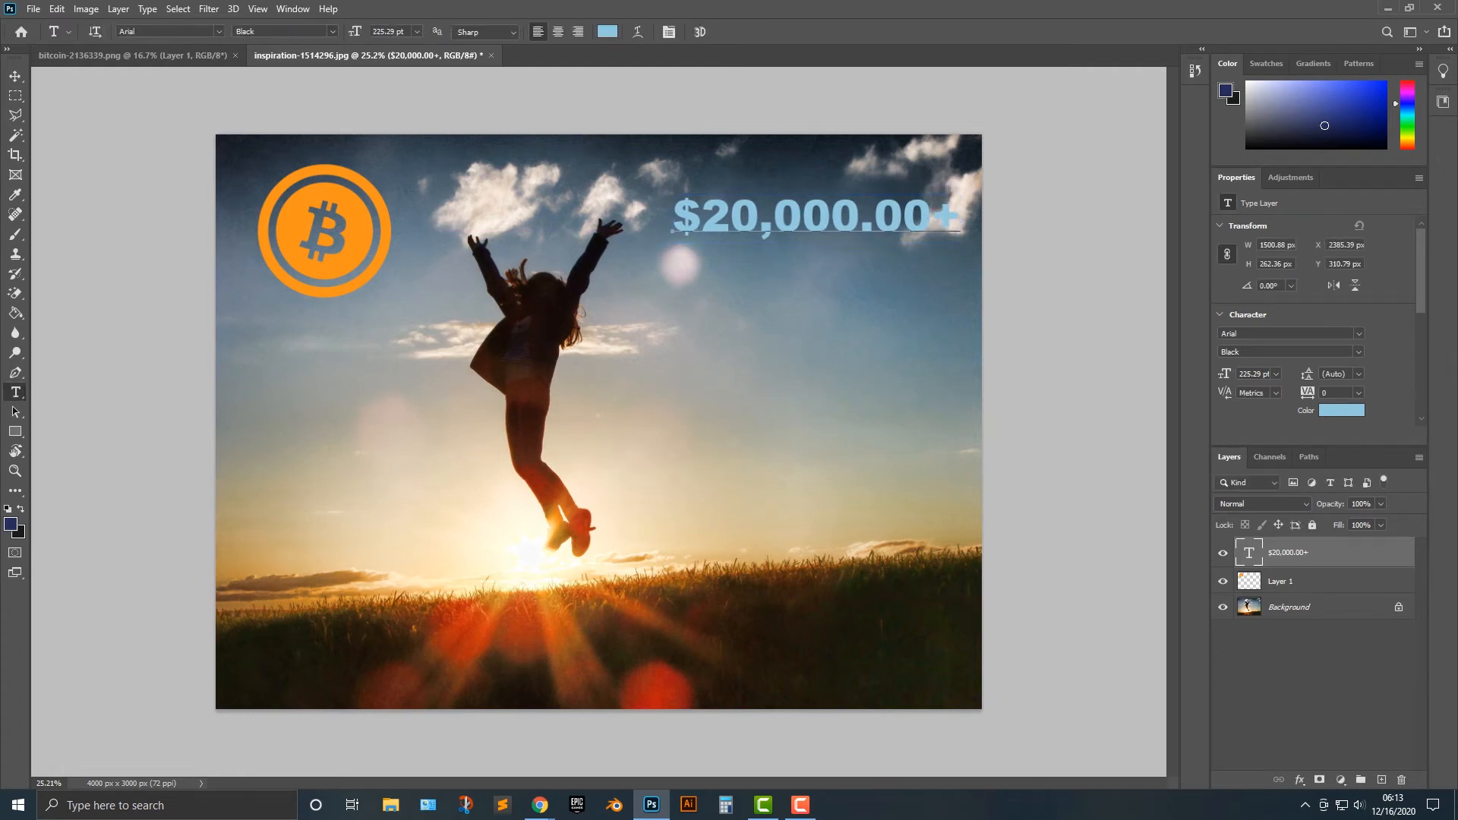
triple_click(817, 218)
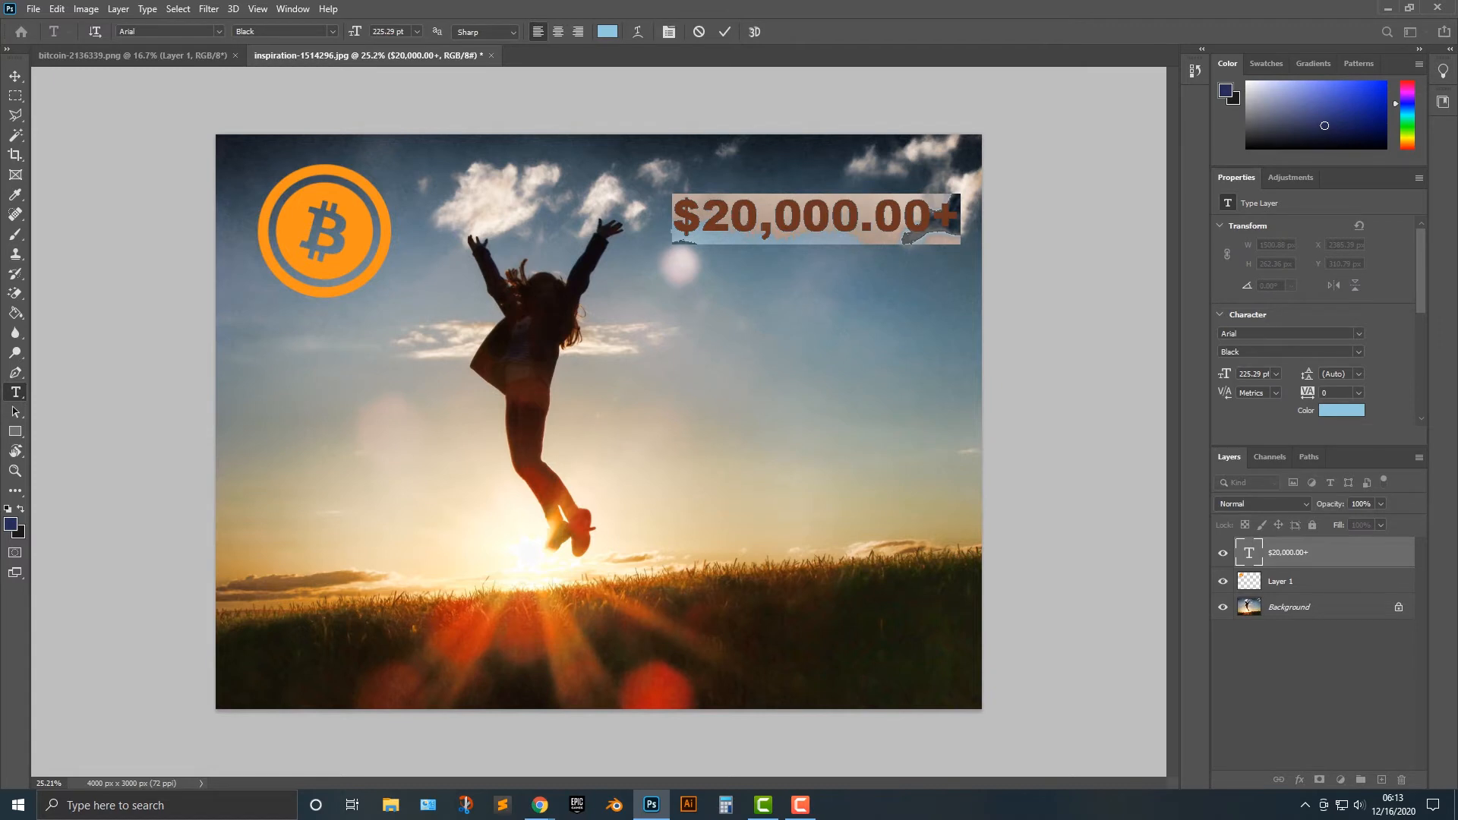
click(608, 31)
click(360, 231)
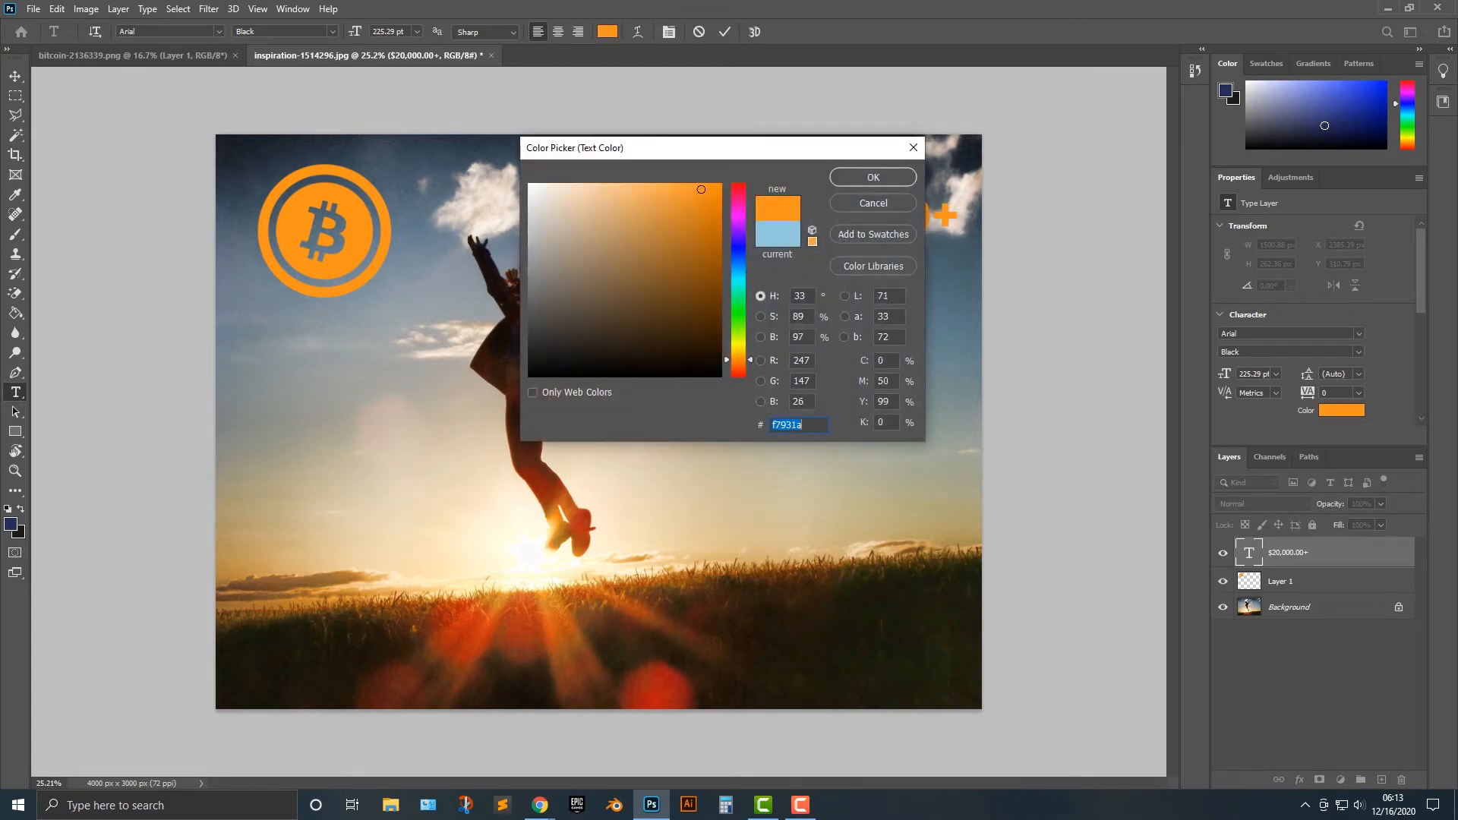
key(Return)
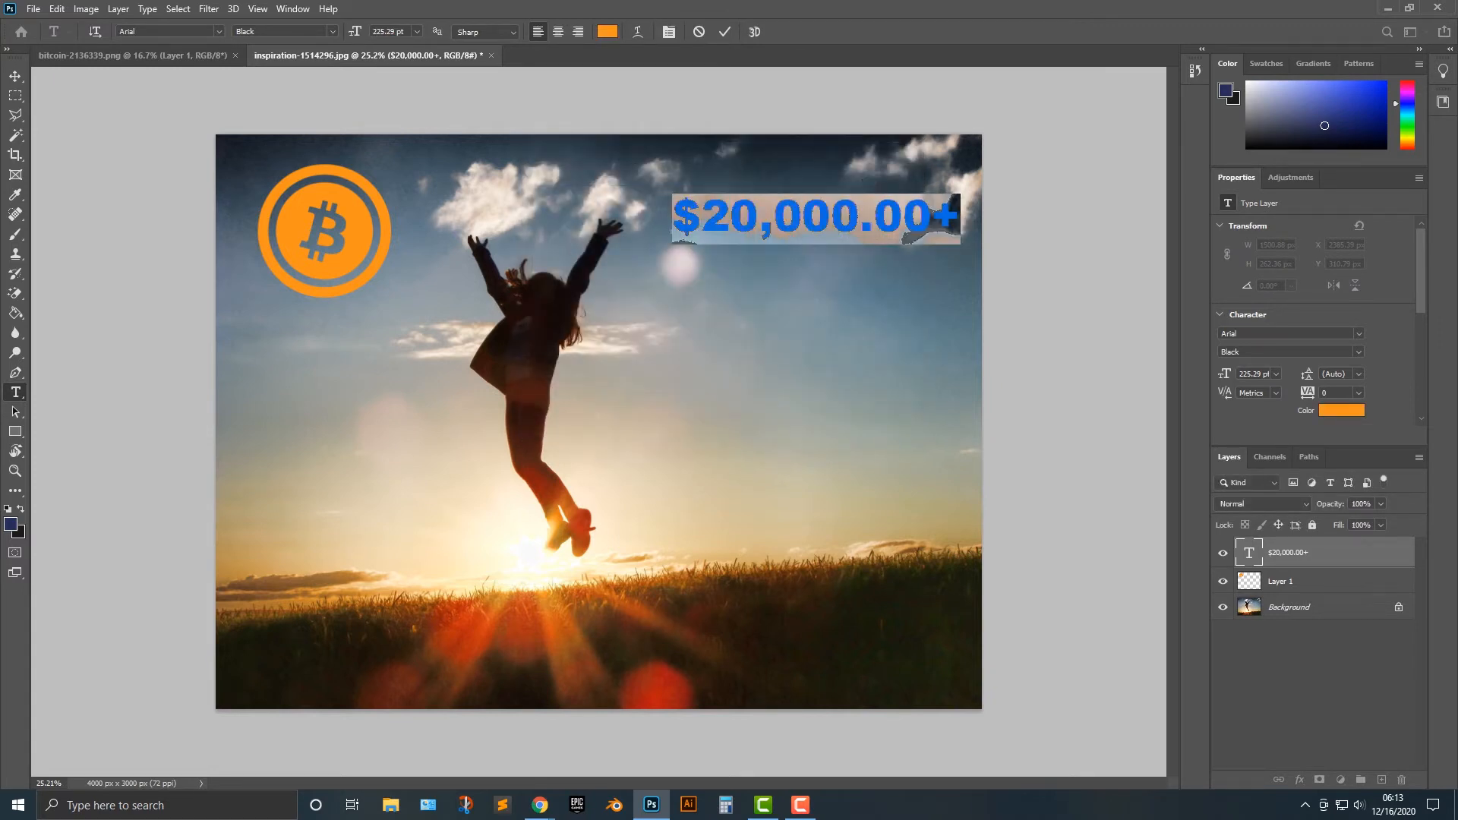
click(16, 76)
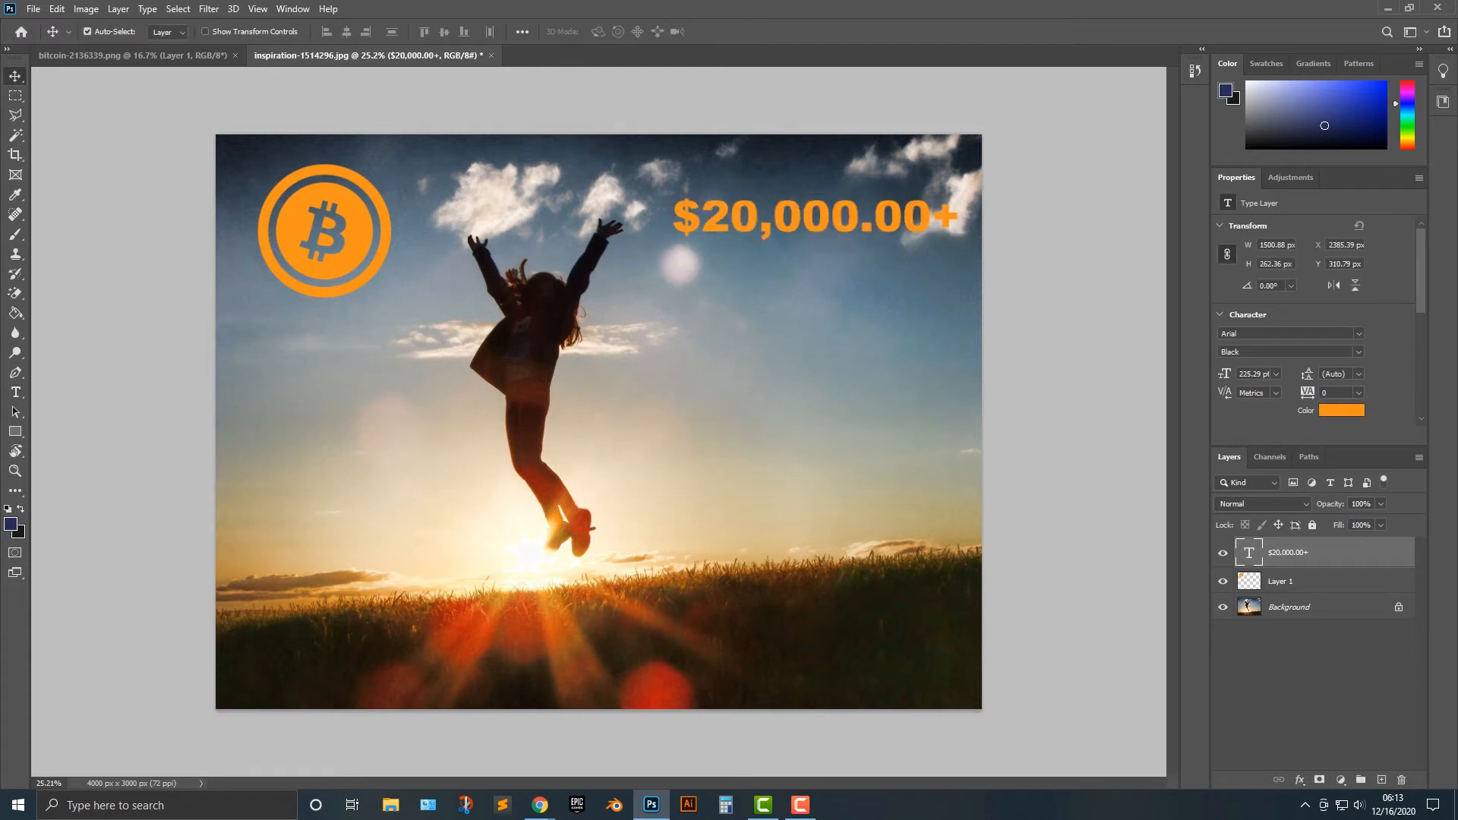
Add a 150 pt text line reading "We F@*$ing Did it!" over the grass at the photo's lower left.
key(t)
click(291, 668)
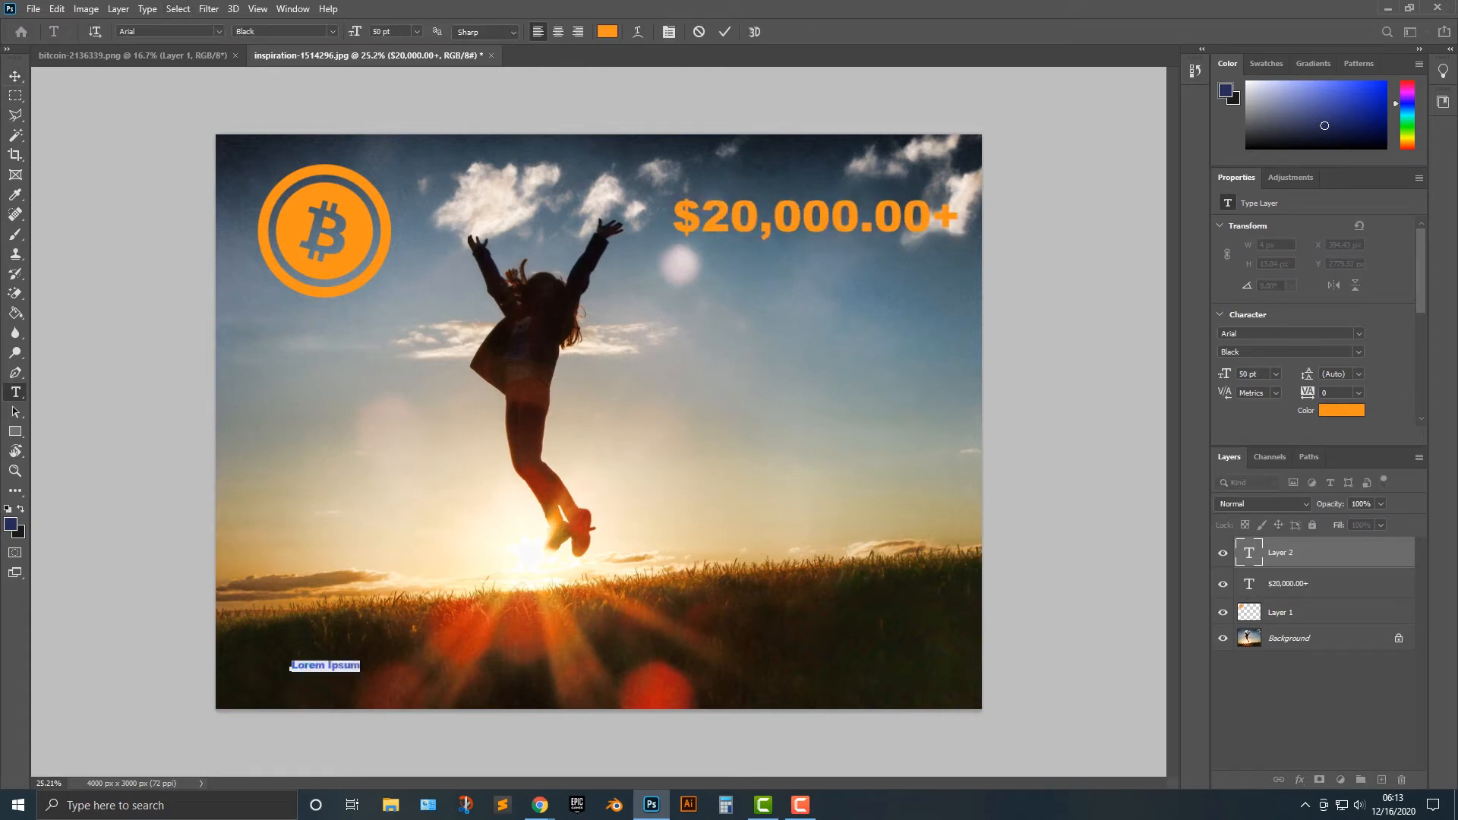
drag(391, 31, 372, 31)
text(150)
key(Return)
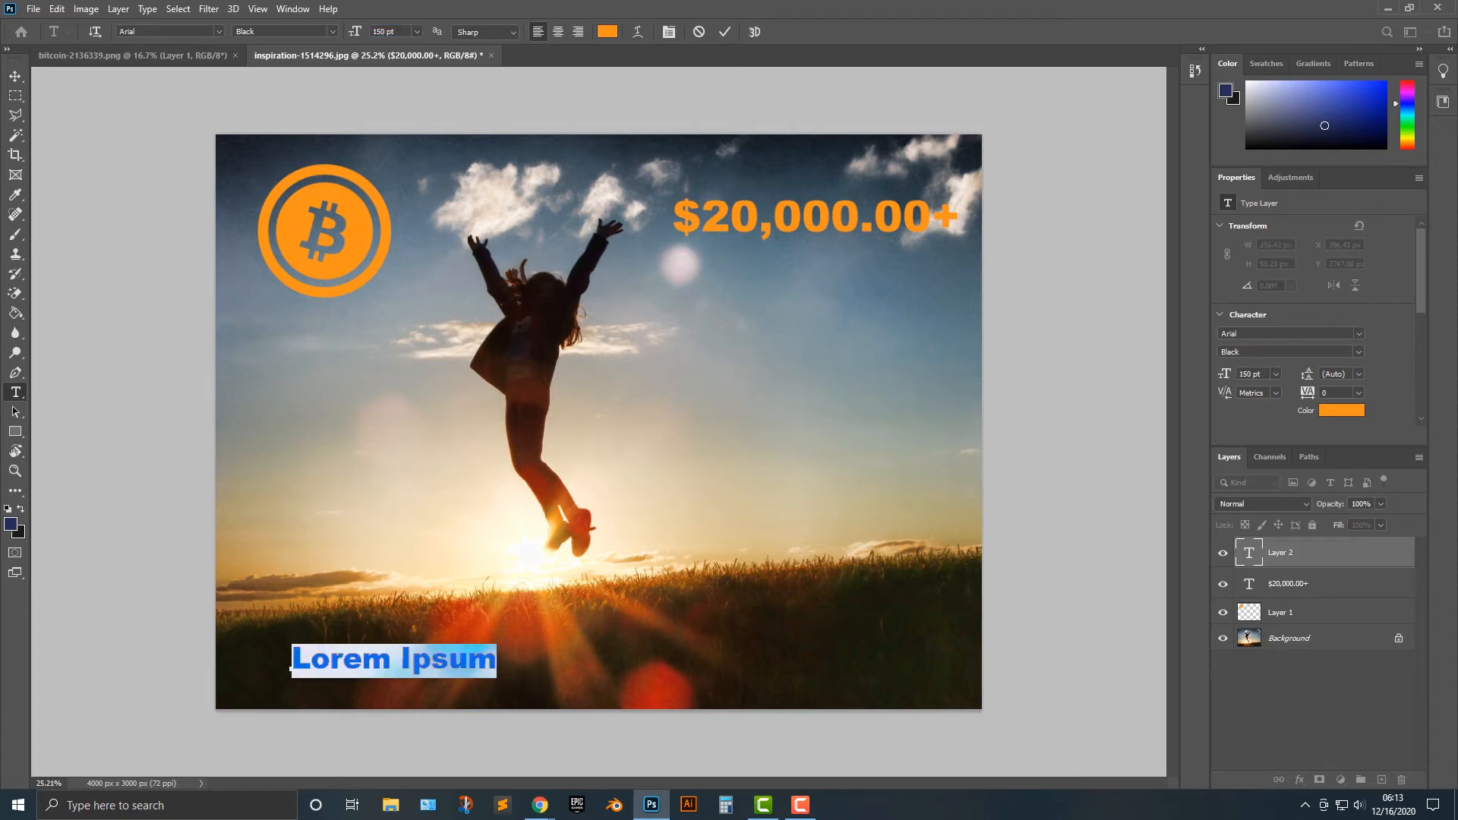
text(W)
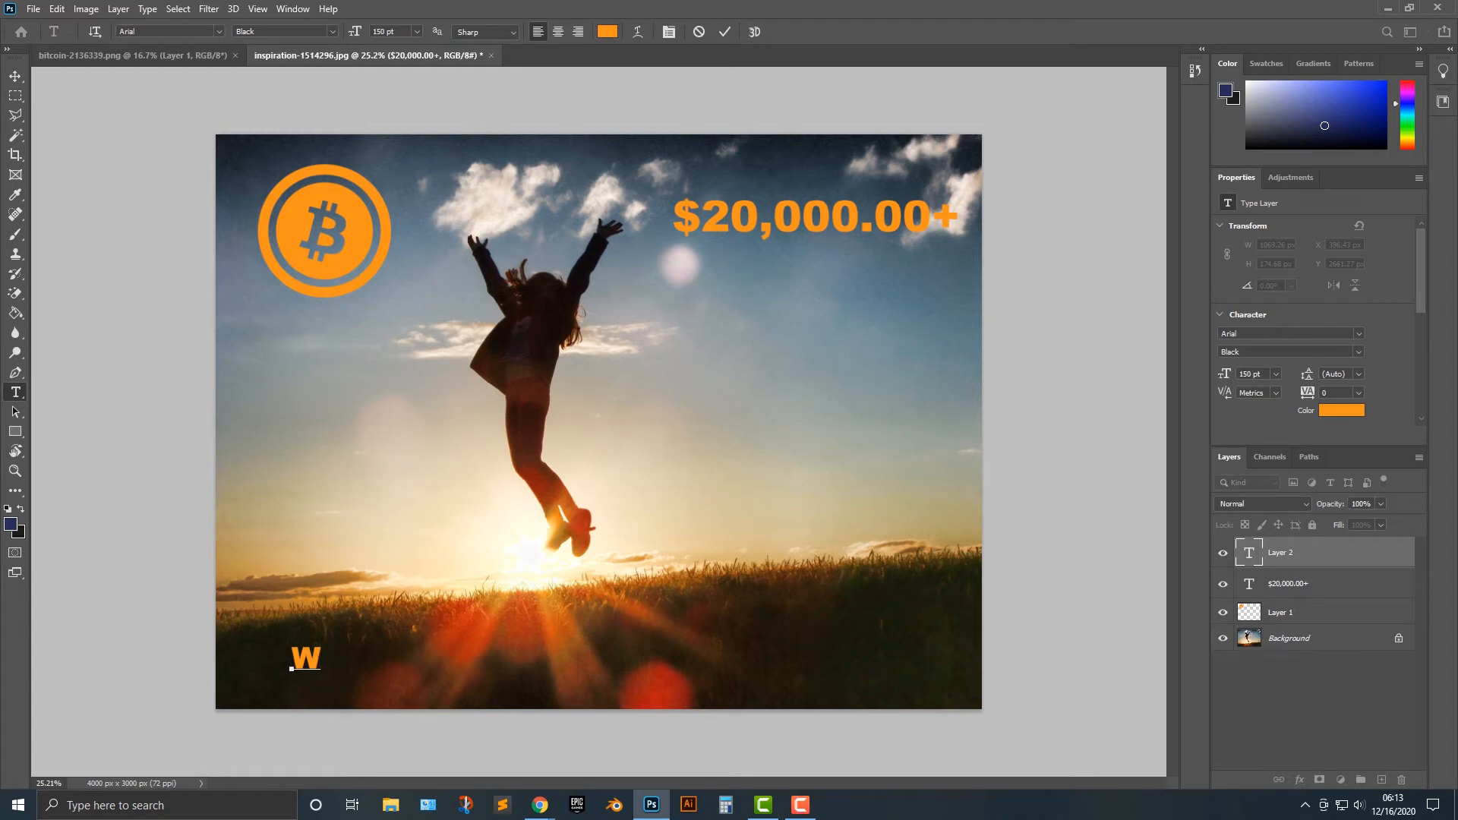
text(e F@)
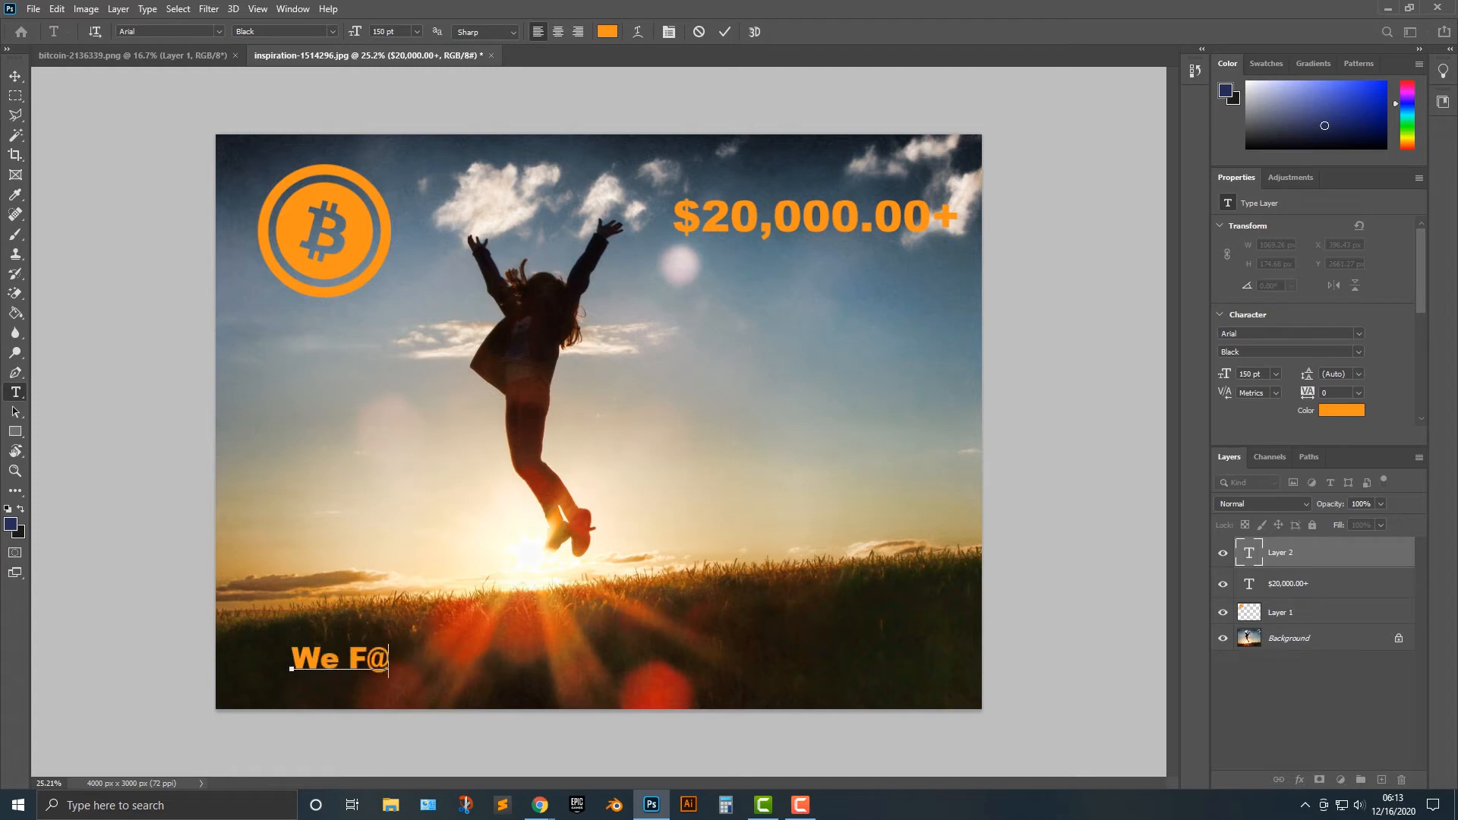
text(*$ing Di)
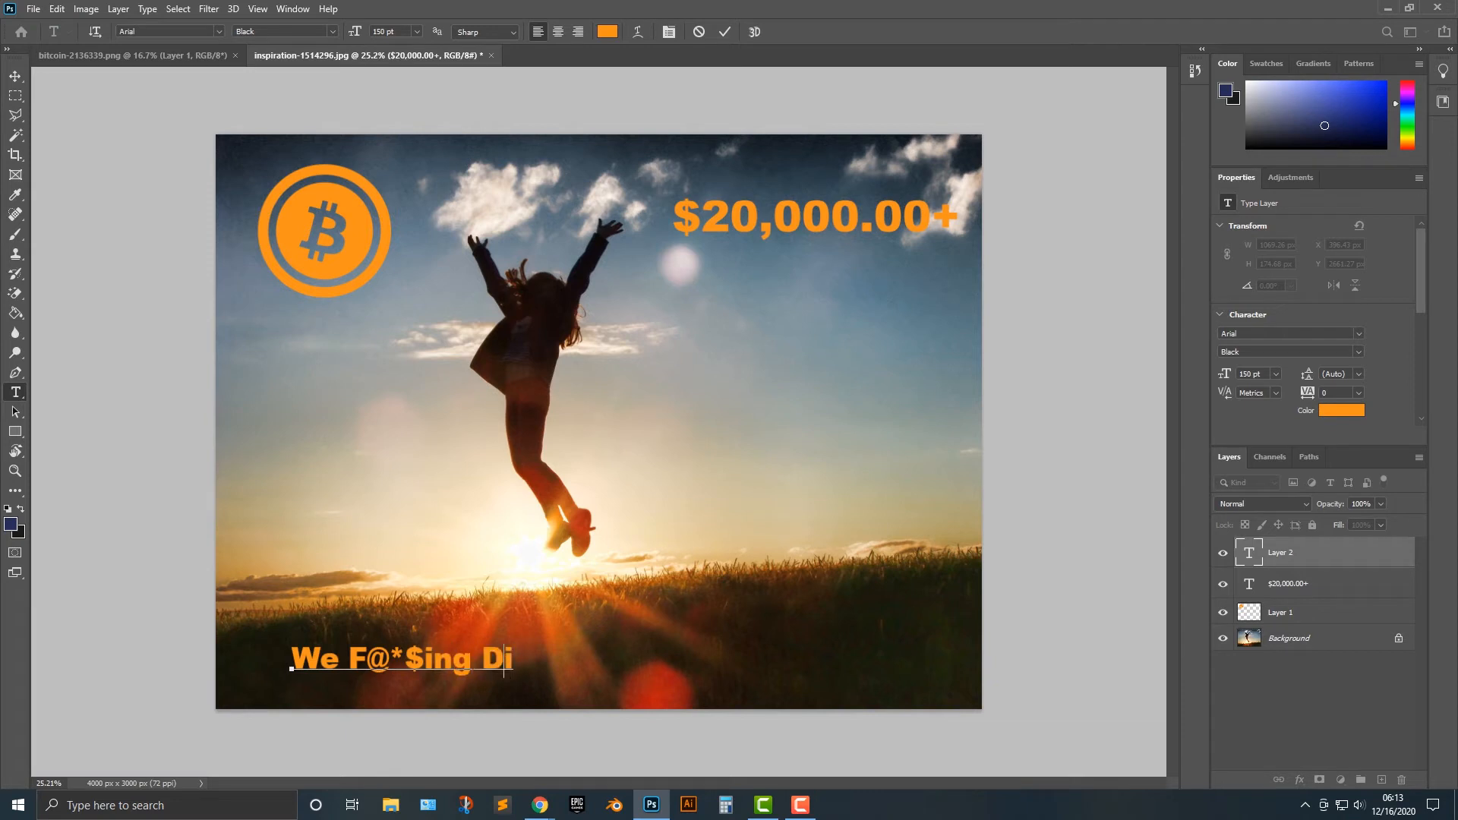
key(BackSpace)
text(id it!)
Enlarge the "We F@*$ing Did it!" text to about 389 pt, centered across the photo's width and close to its bottom edge.
click(57, 9)
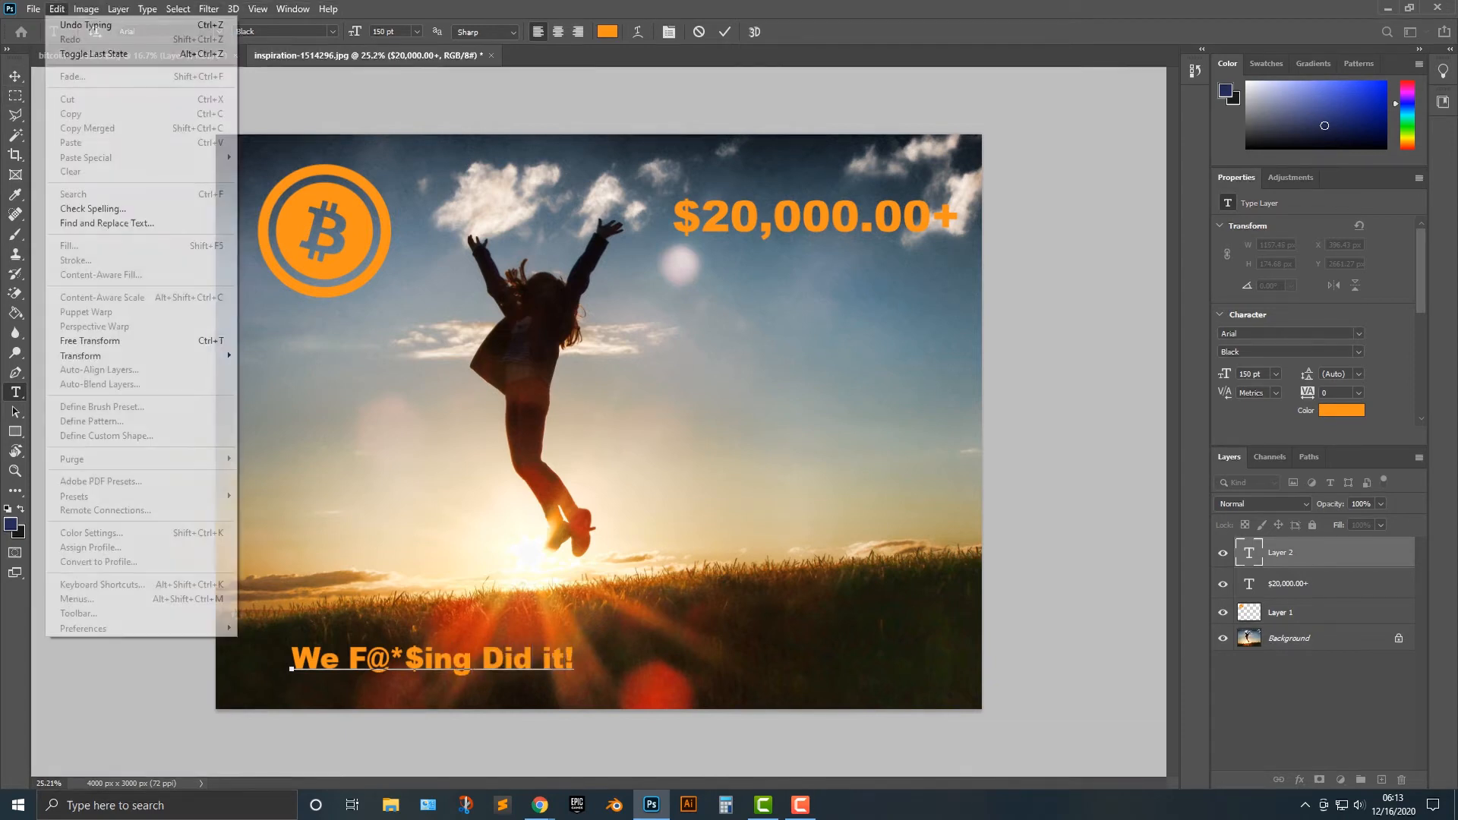
mouse_move(122, 355)
click(258, 377)
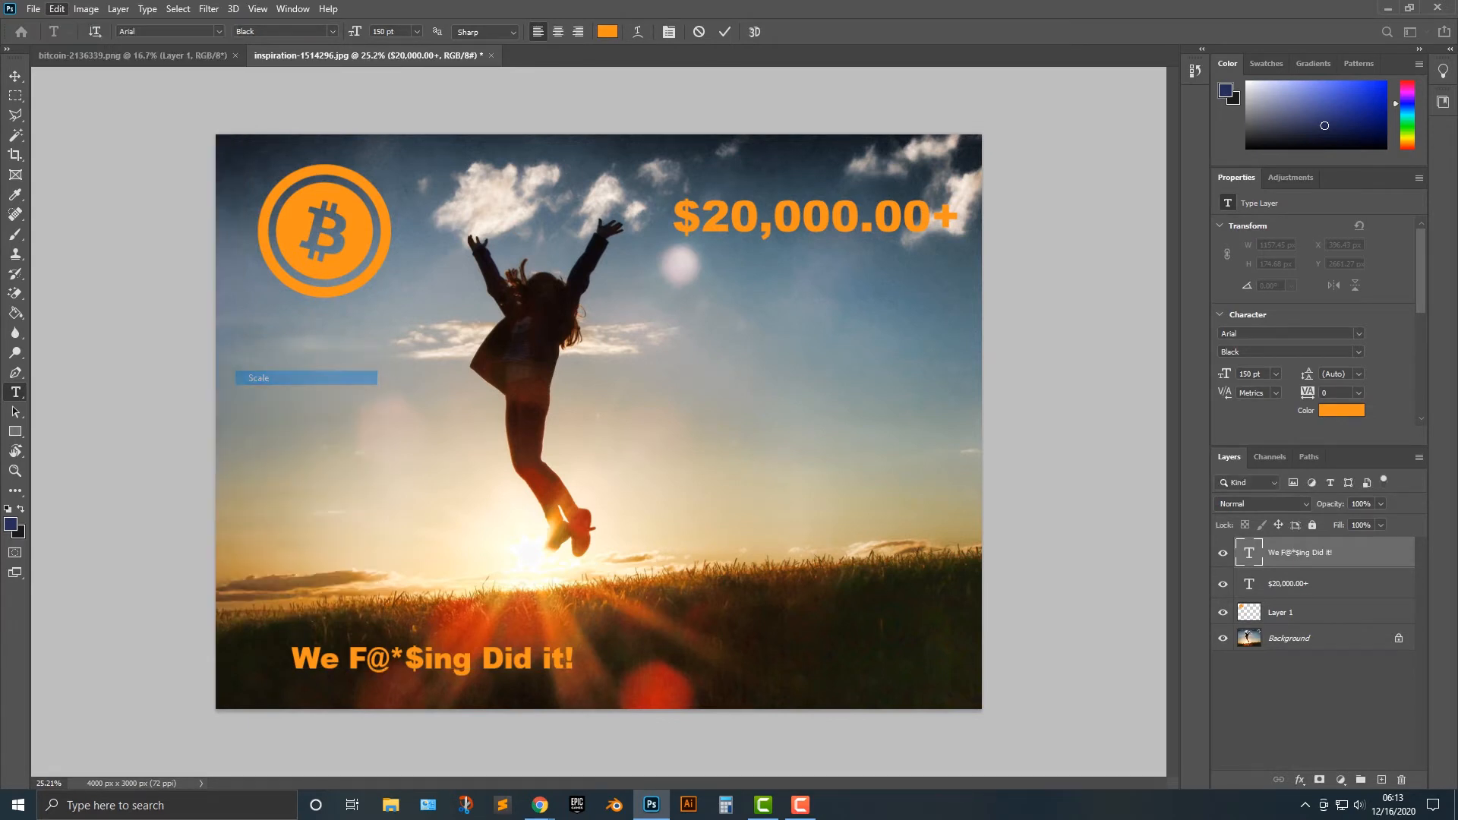
drag(644, 686, 712, 698)
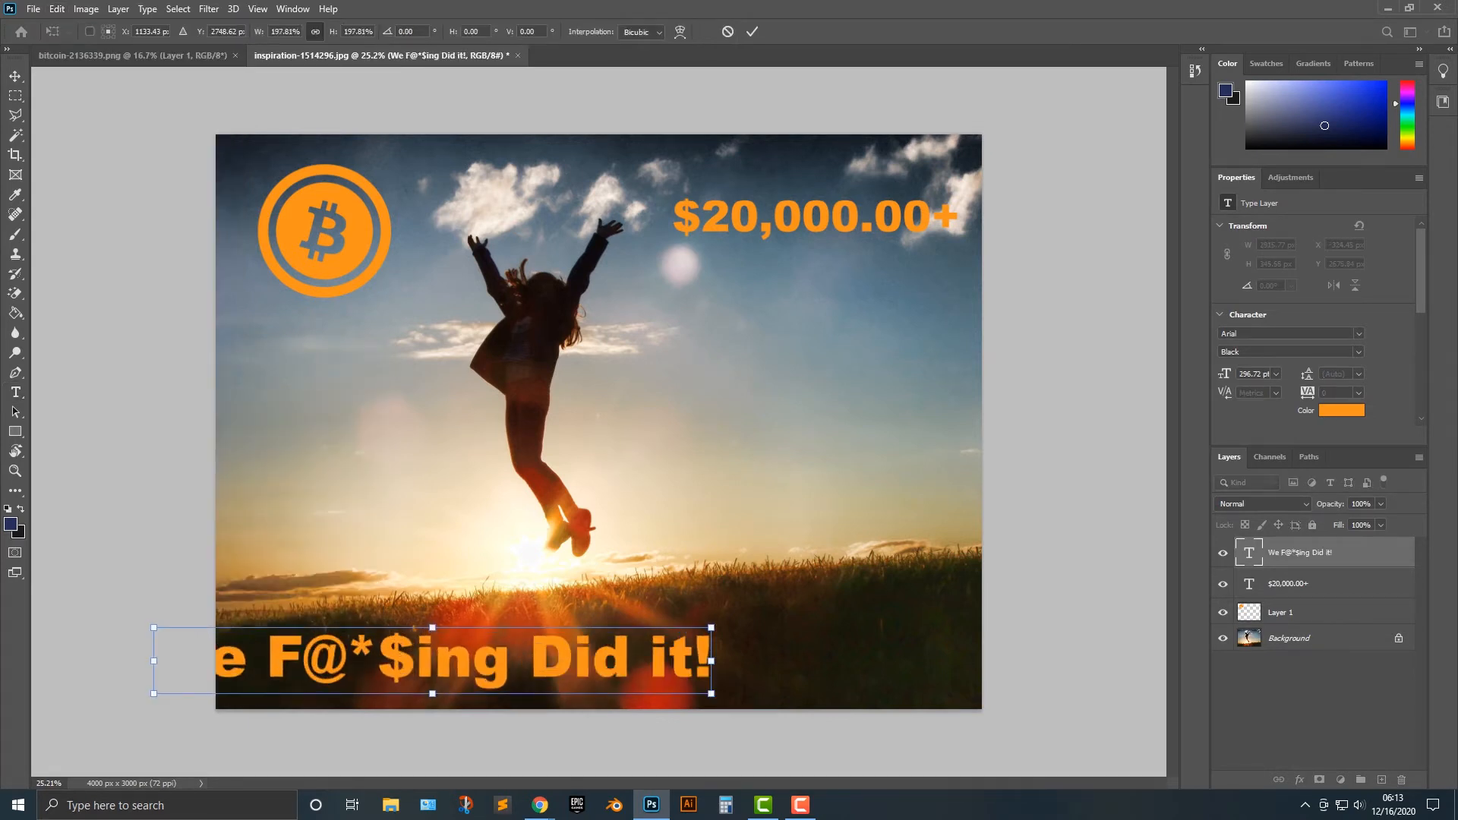
drag(612, 664, 776, 657)
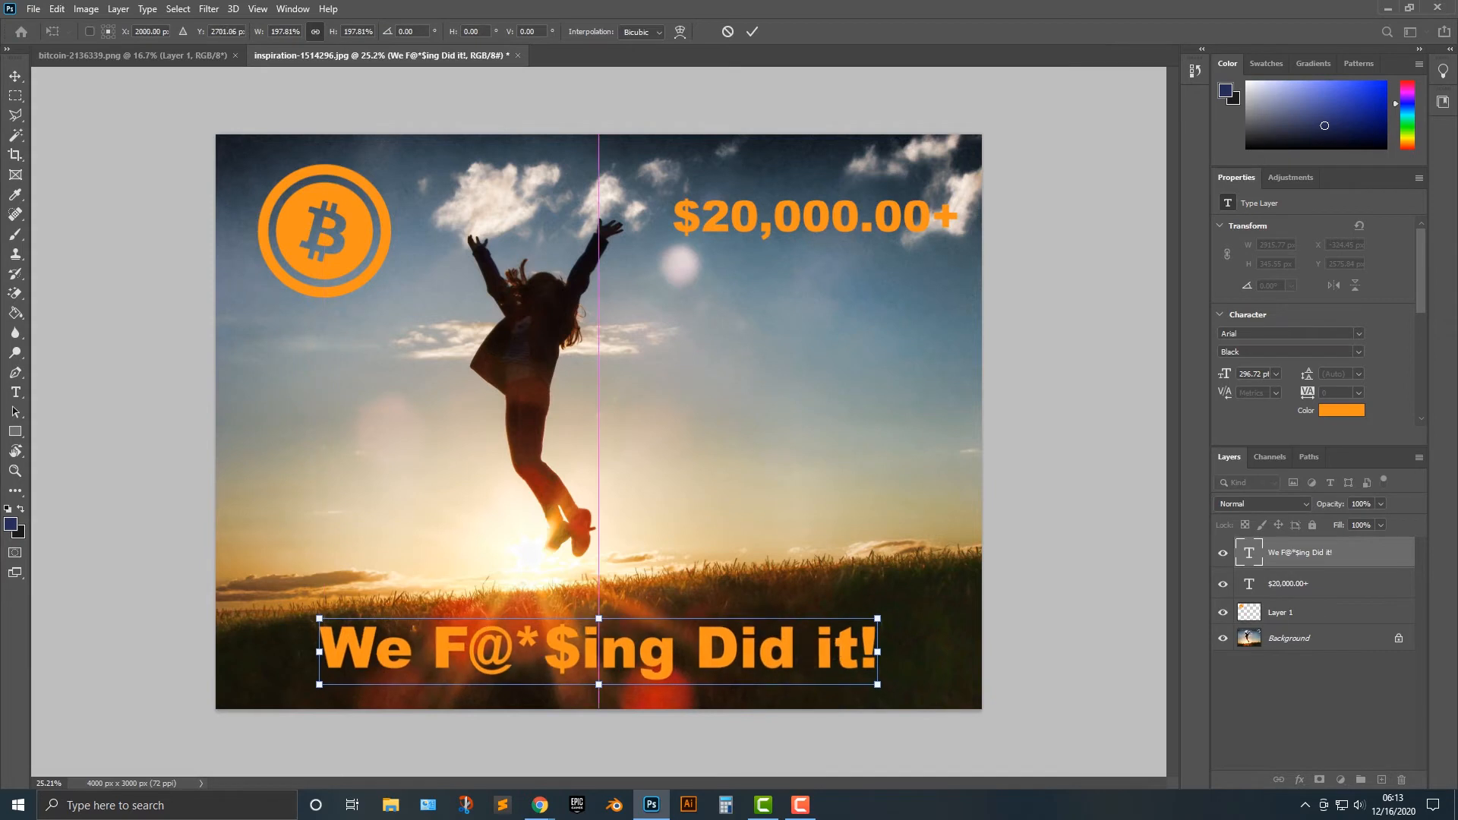
drag(880, 685, 970, 660)
key(Return)
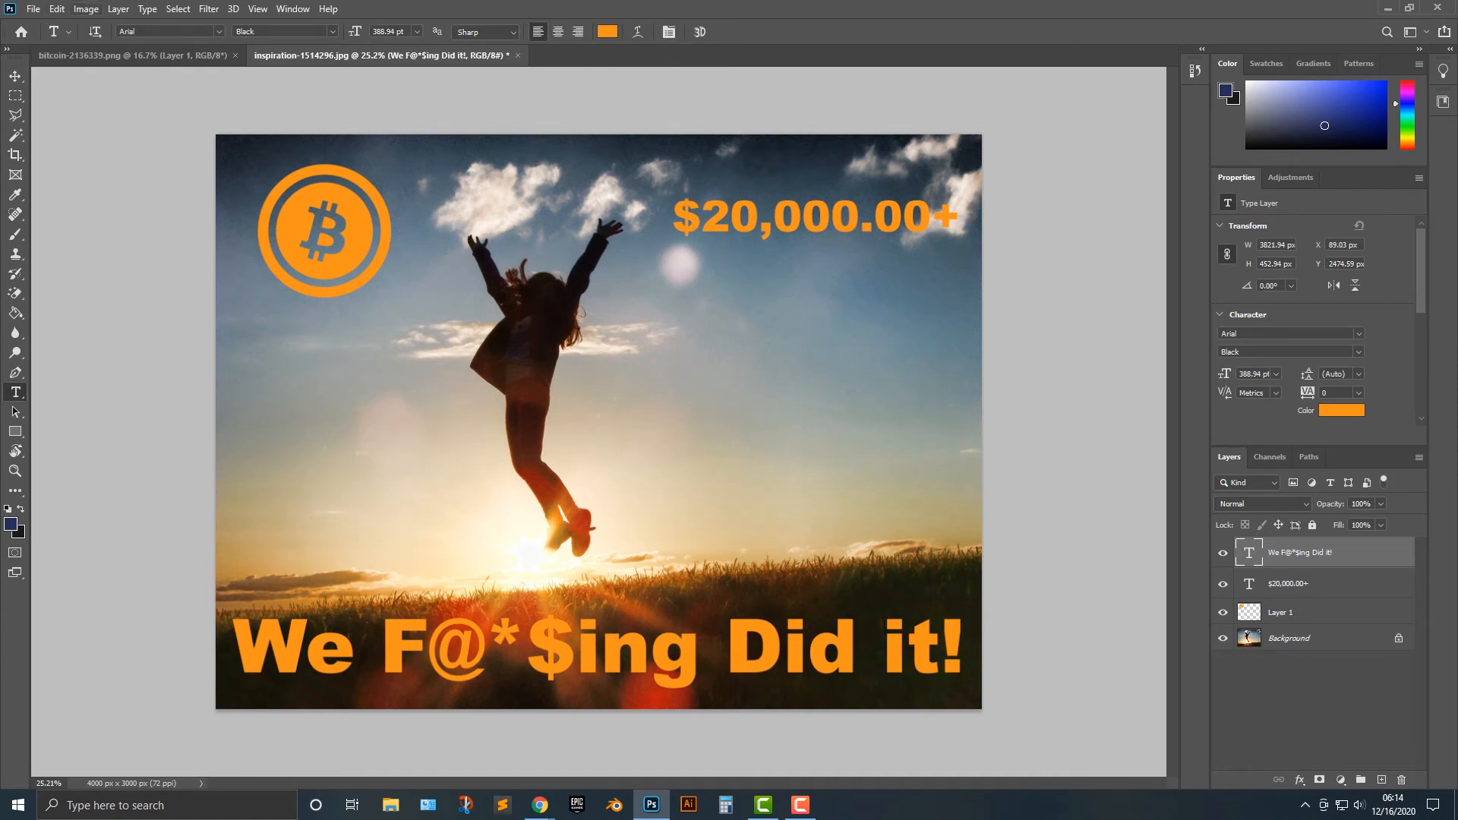
key(v)
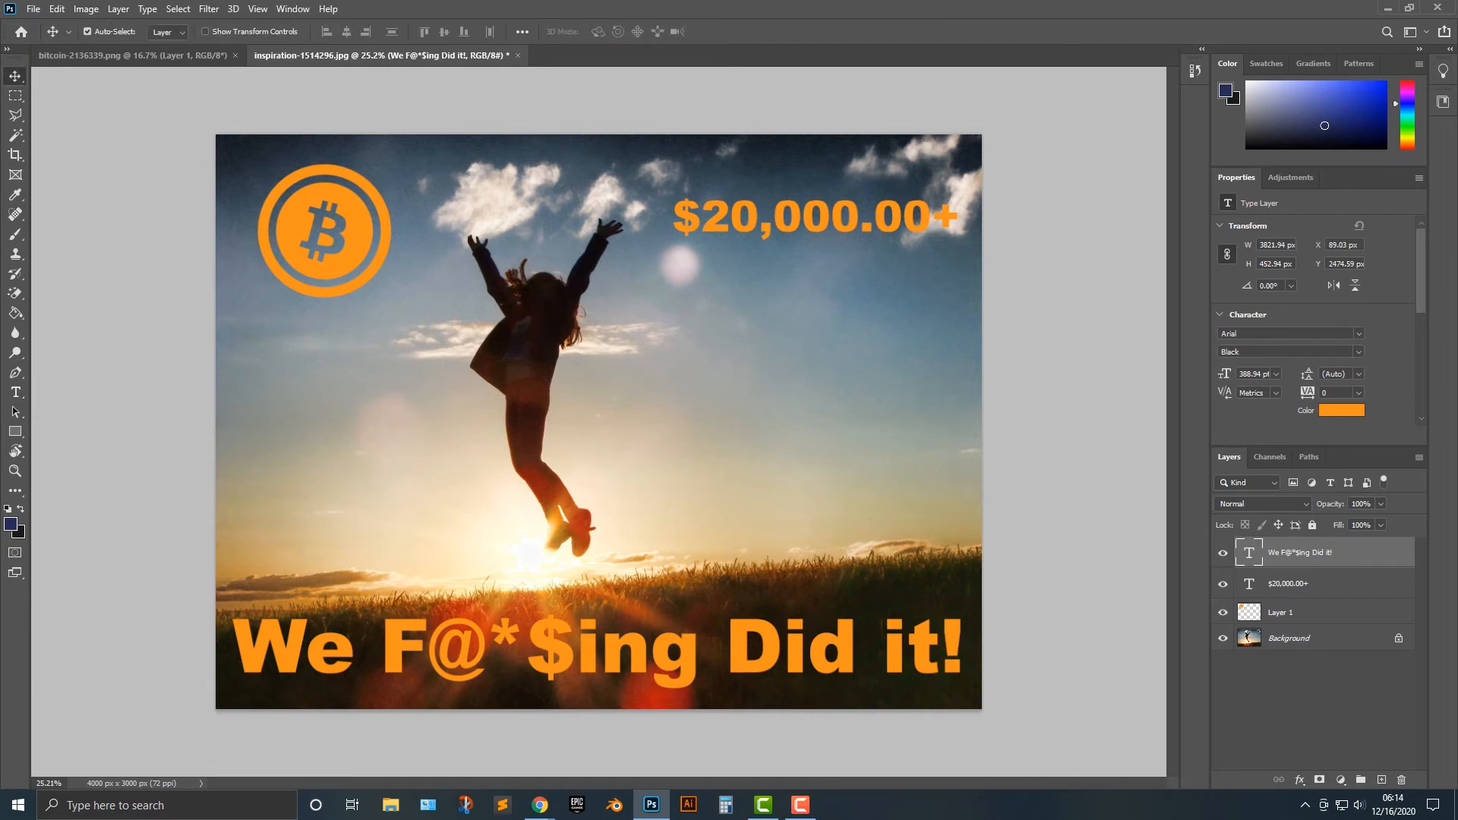
drag(672, 615, 672, 625)
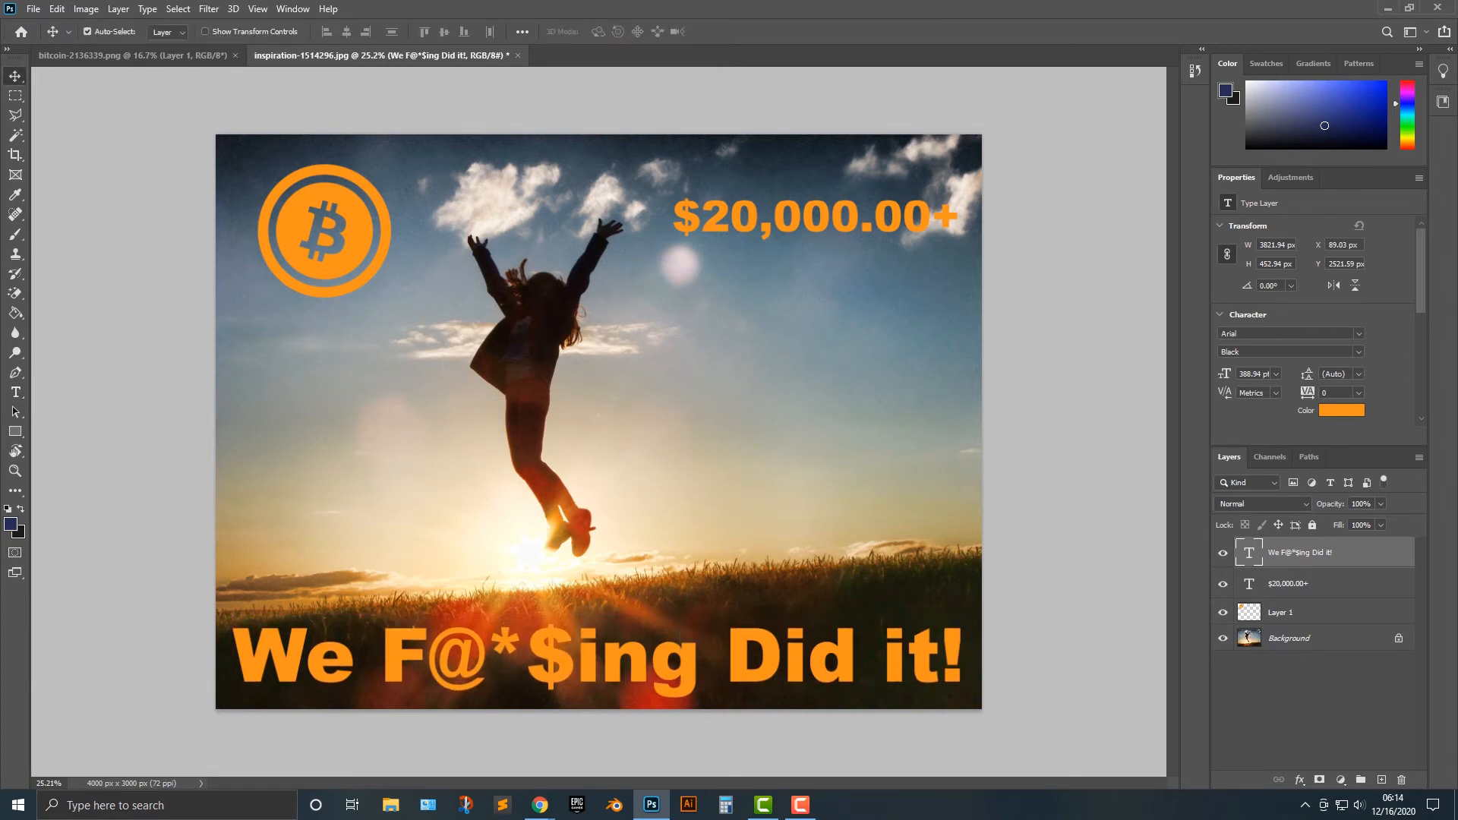
Change the font of the "$20,000.00+" text to Oswald Regular.
click(1289, 584)
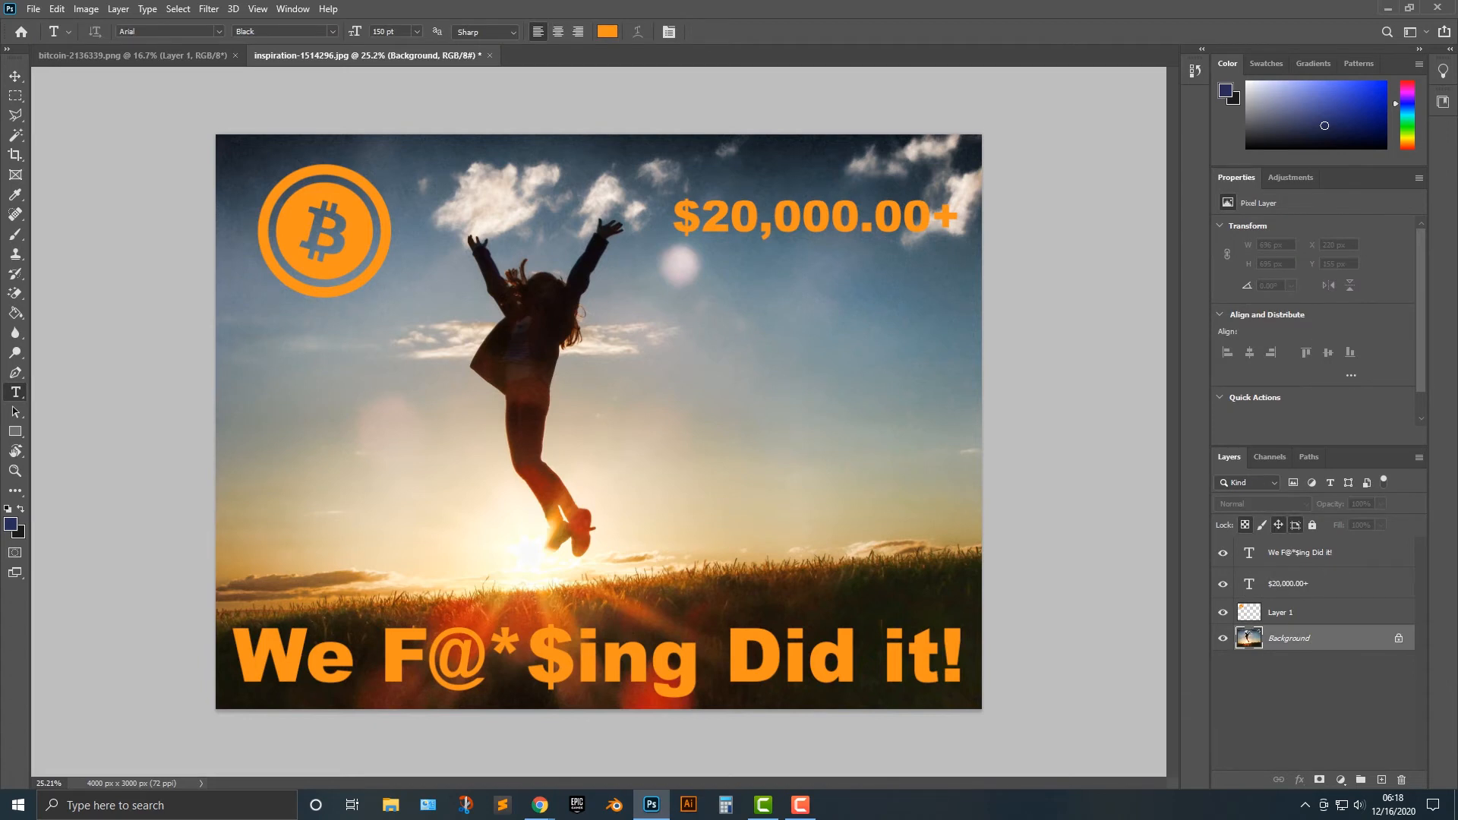
click(797, 218)
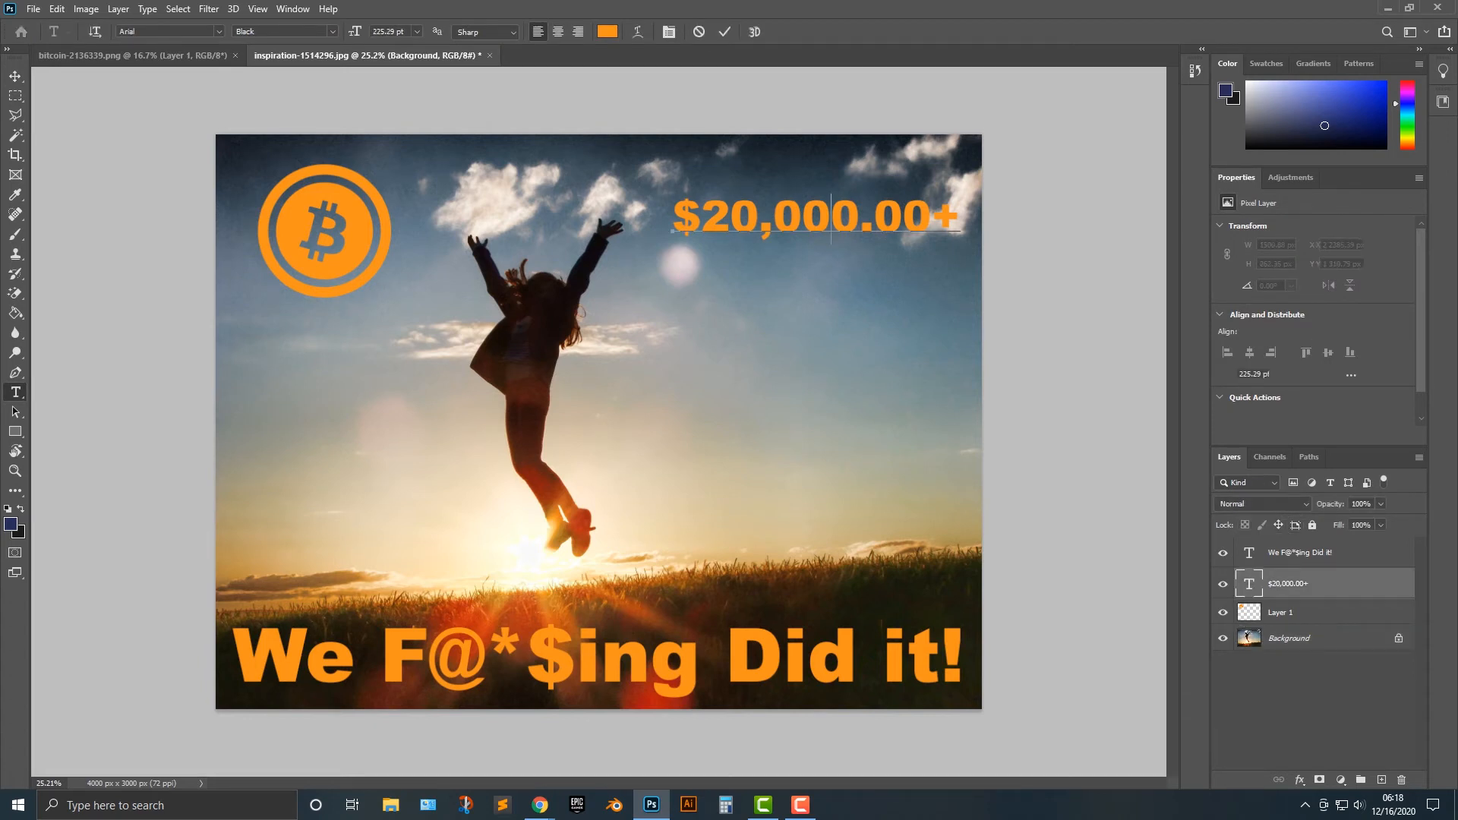
key(ctrl+a)
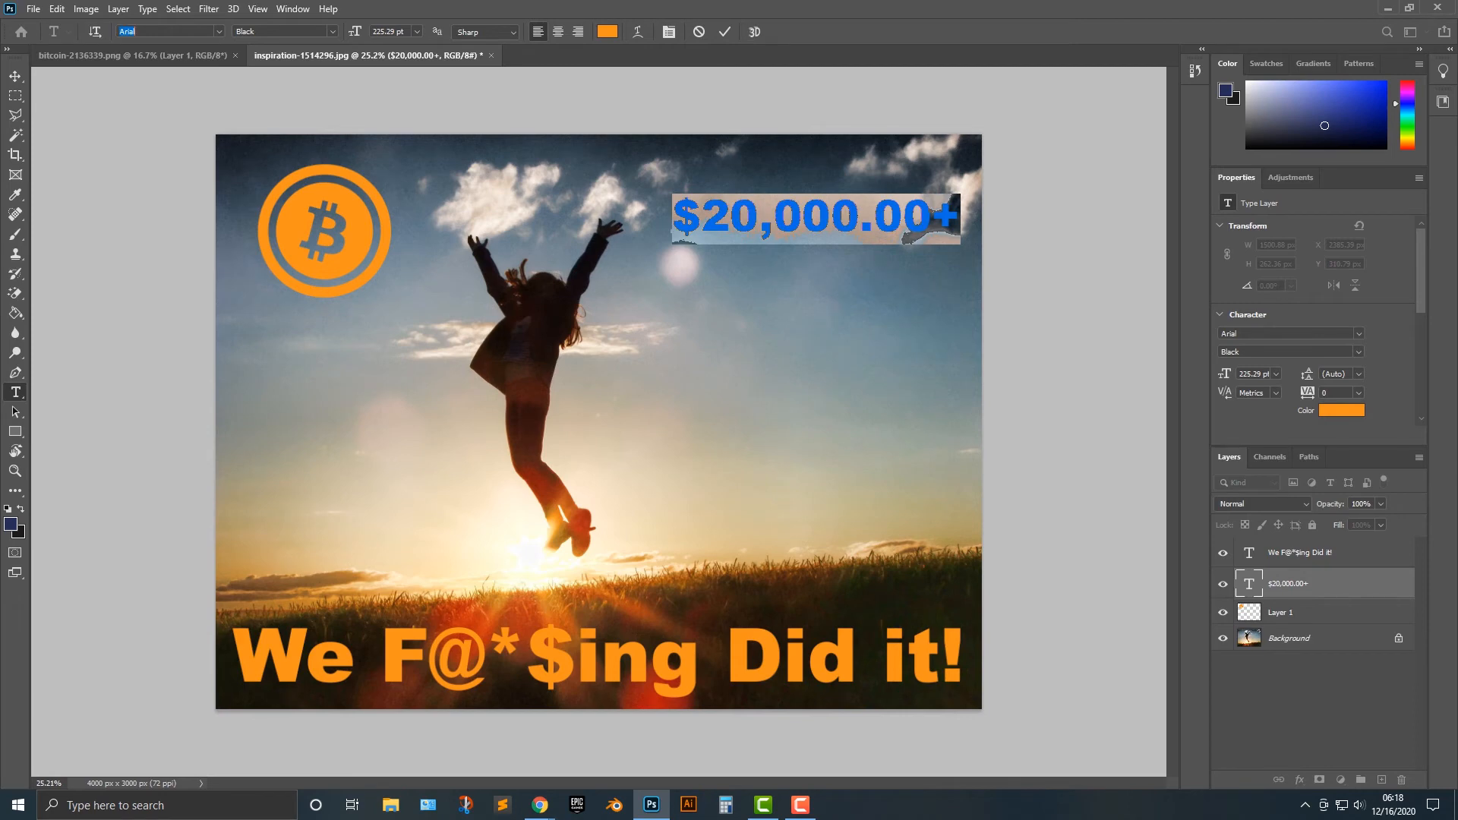
click(119, 31)
text(Oswald)
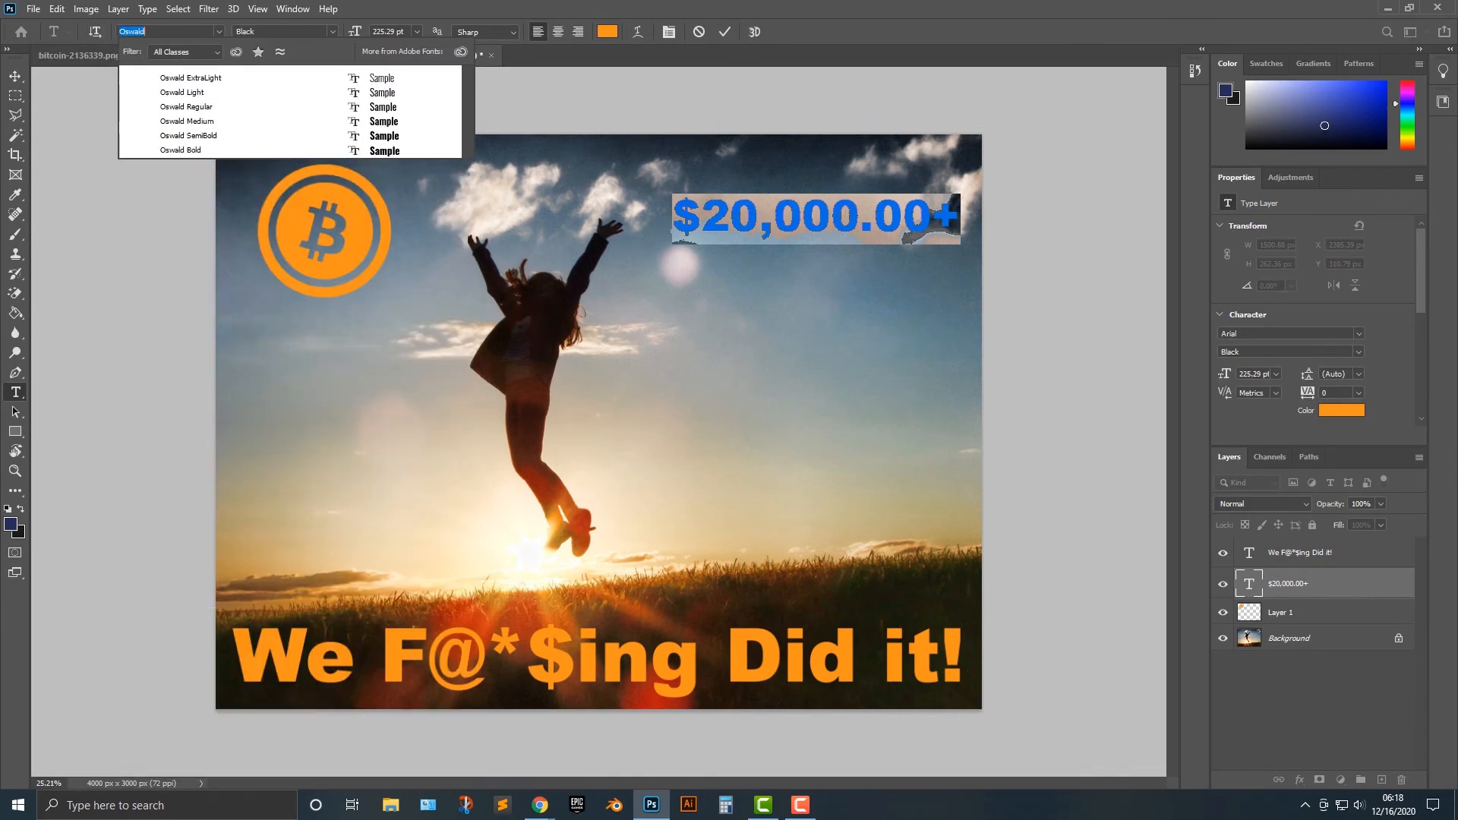
key(Return)
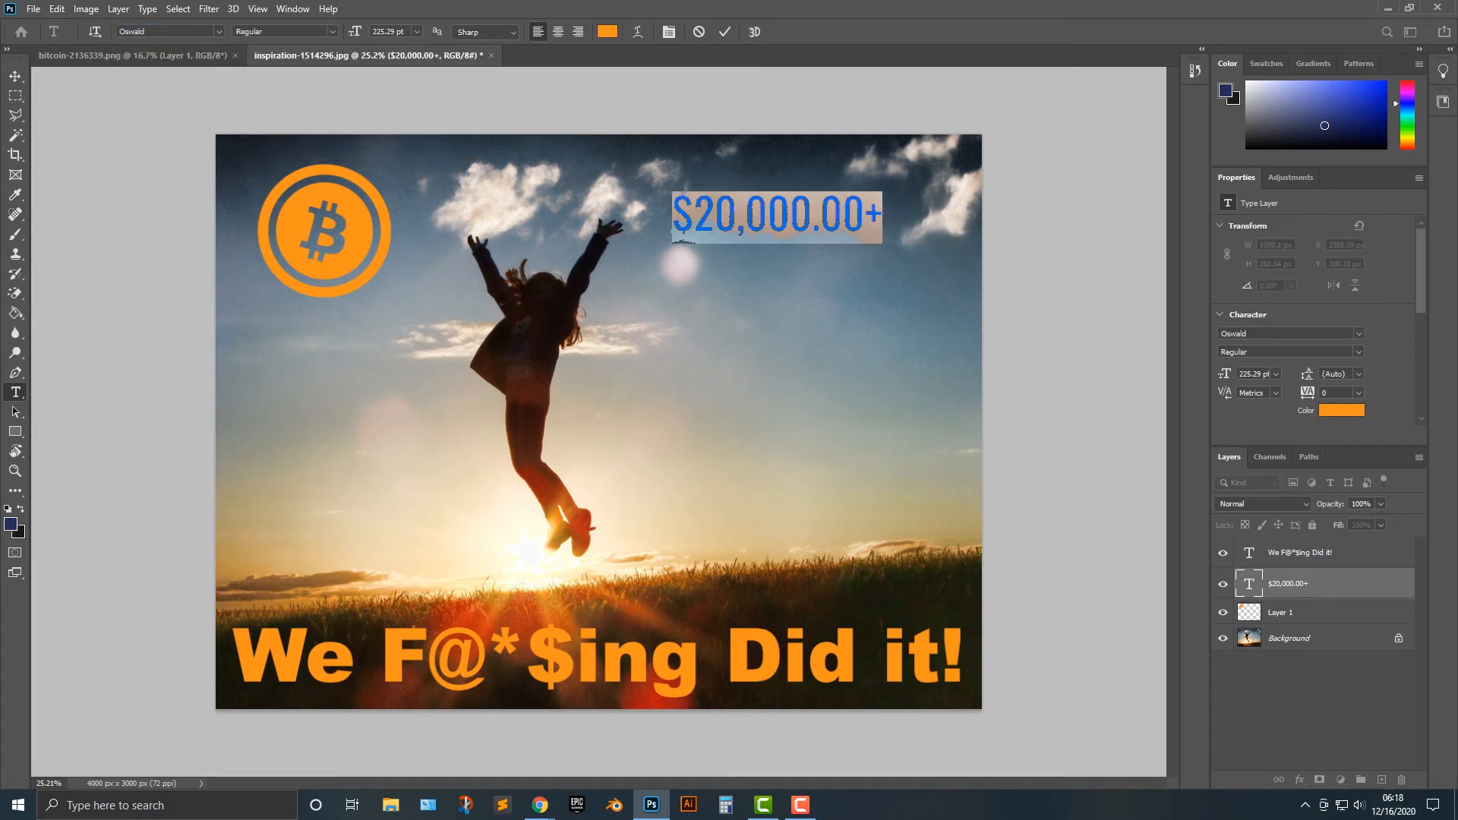
Scale the "$20,000.00+" text to about 124% and place it just below the upper-right clouds, ending level with the bottom caption's right end.
click(57, 9)
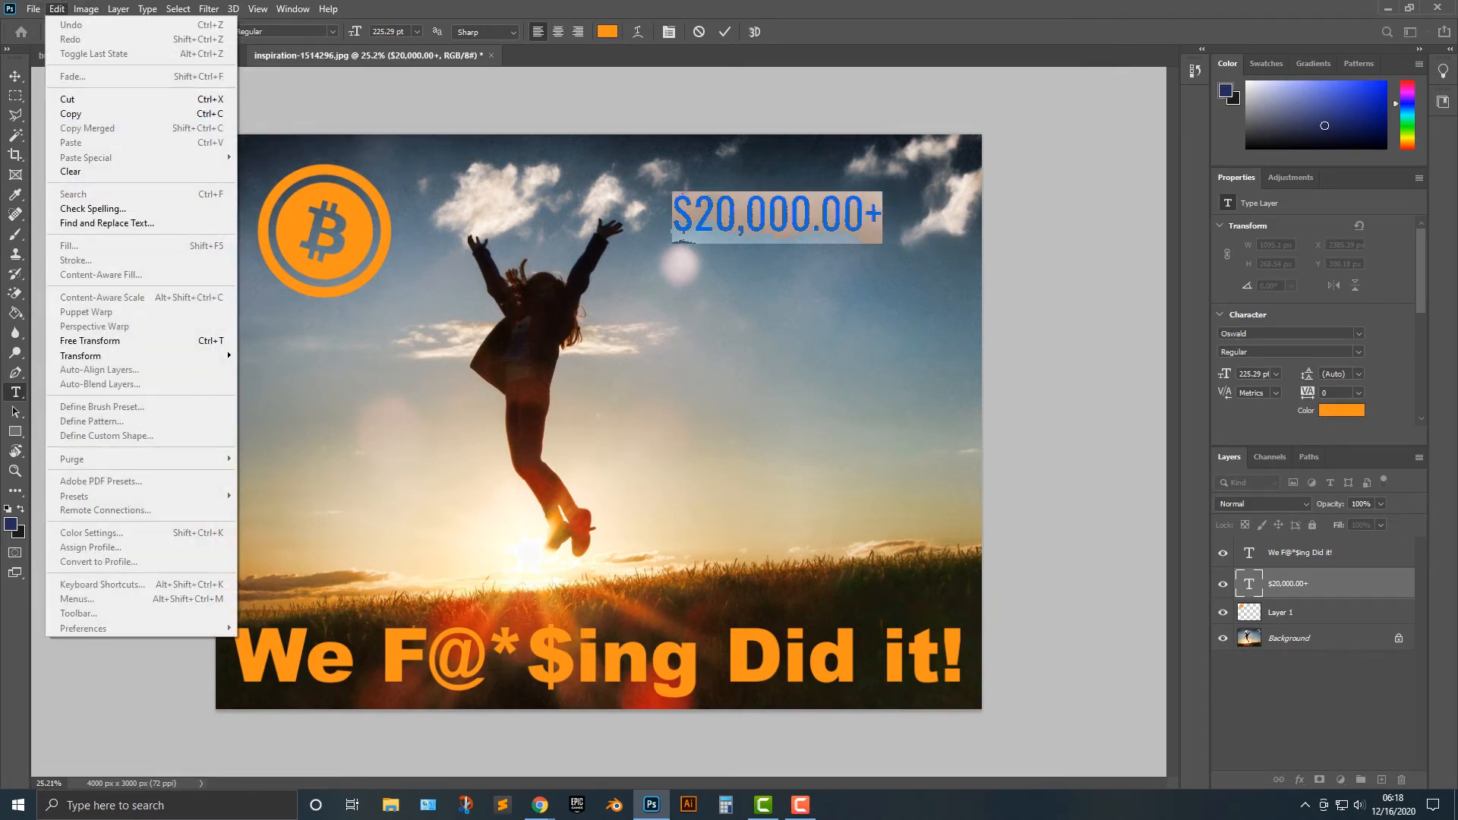
mouse_move(81, 355)
click(304, 378)
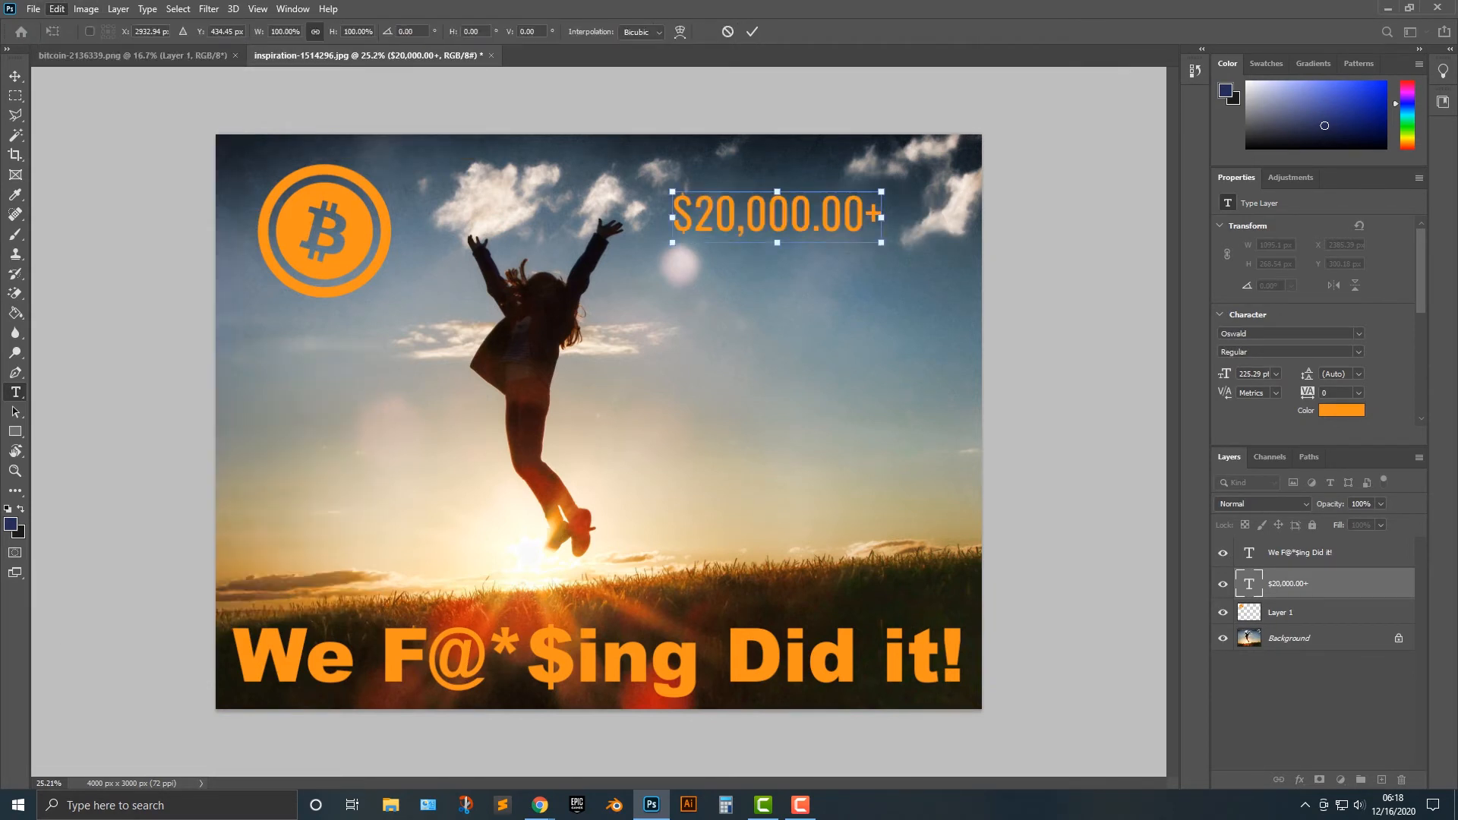
drag(881, 218, 939, 217)
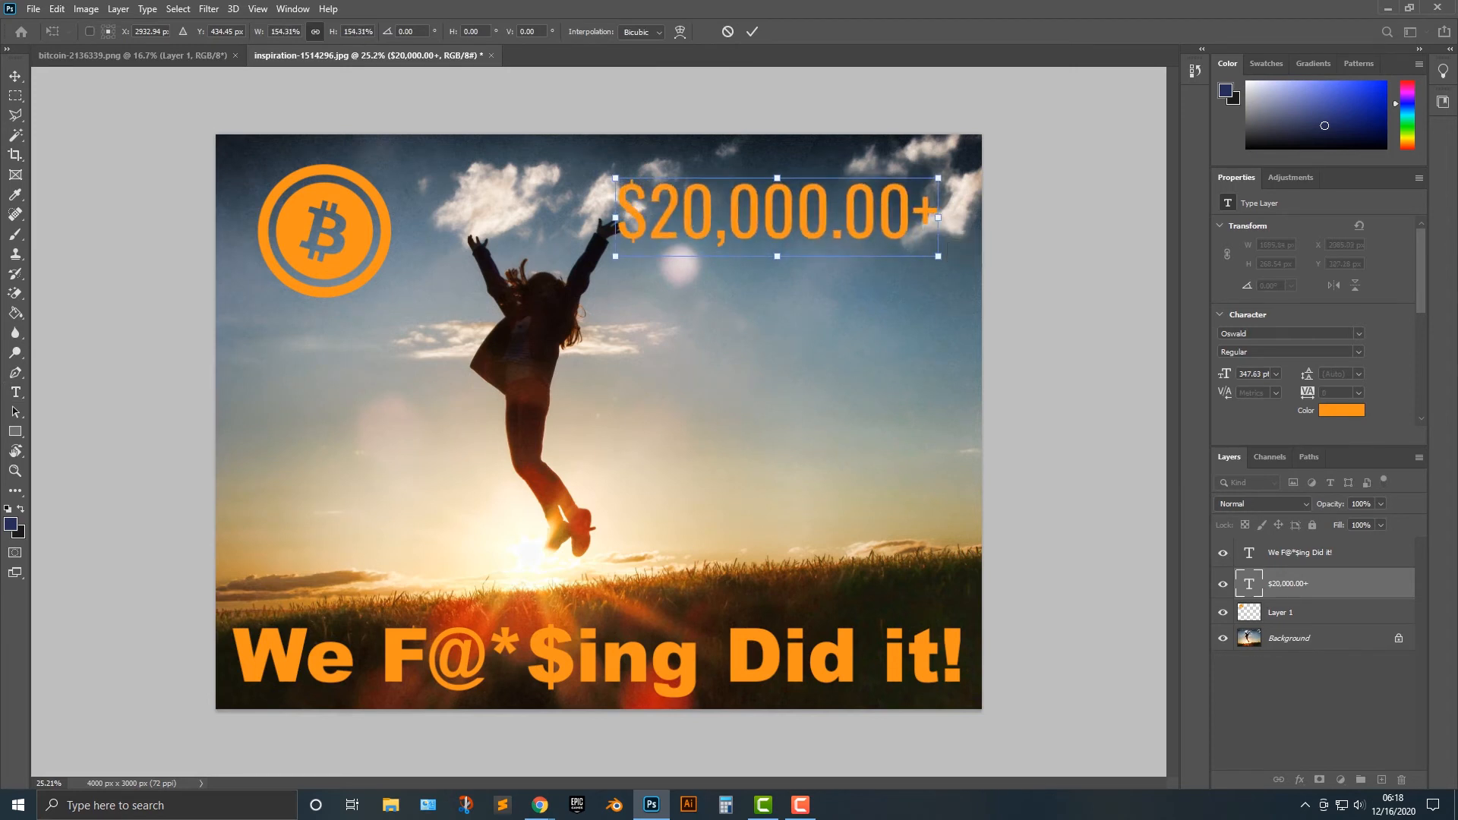
drag(875, 183, 899, 211)
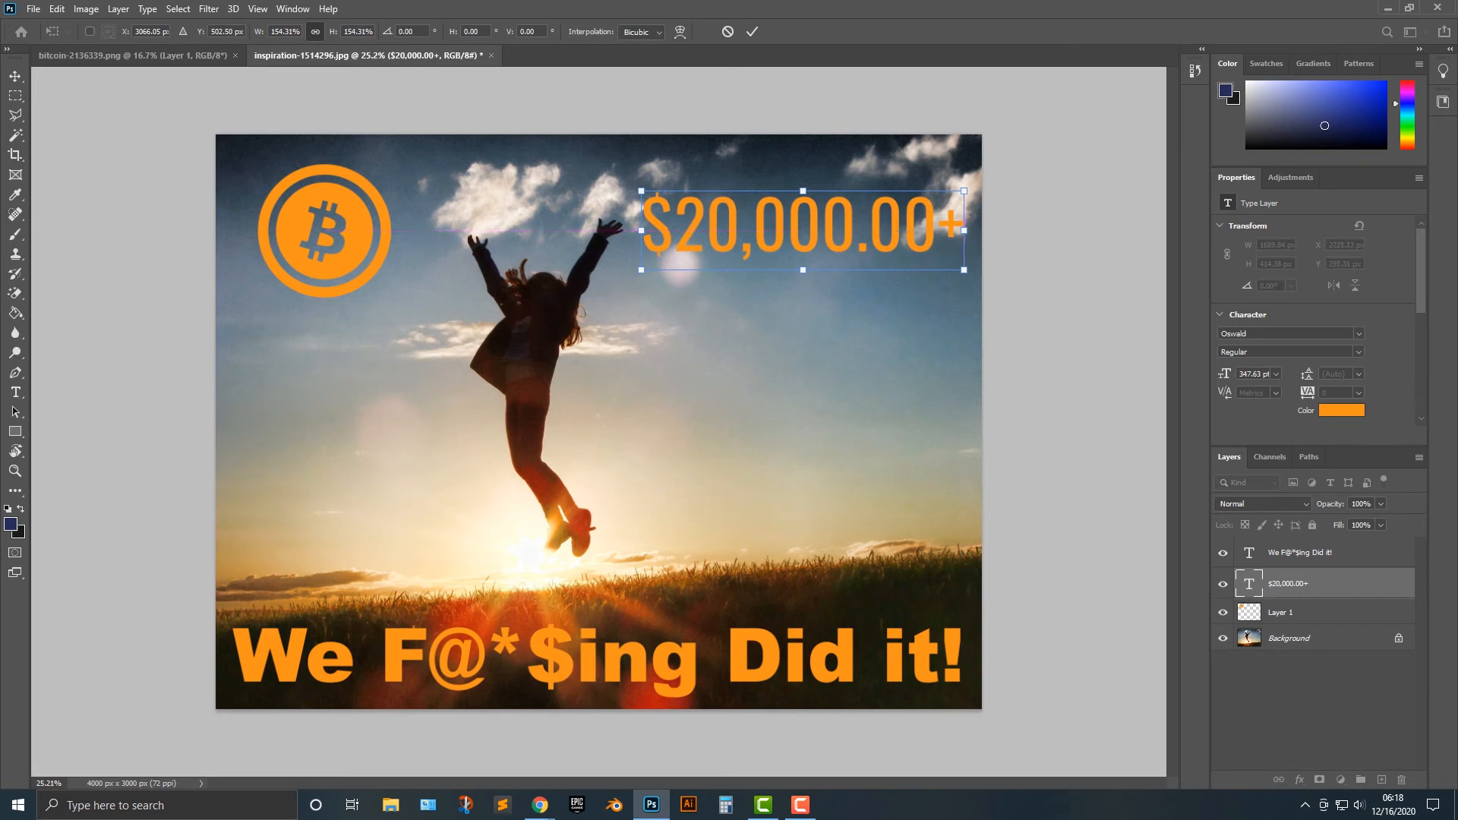
mouse_move(965, 269)
mouse_down()
mouse_move(903, 237)
mouse_move(942, 296)
mouse_move(954, 399)
mouse_move(950, 262)
mouse_move(946, 285)
mouse_move(960, 303)
mouse_move(961, 266)
mouse_move(943, 232)
mouse_move(946, 263)
mouse_up()
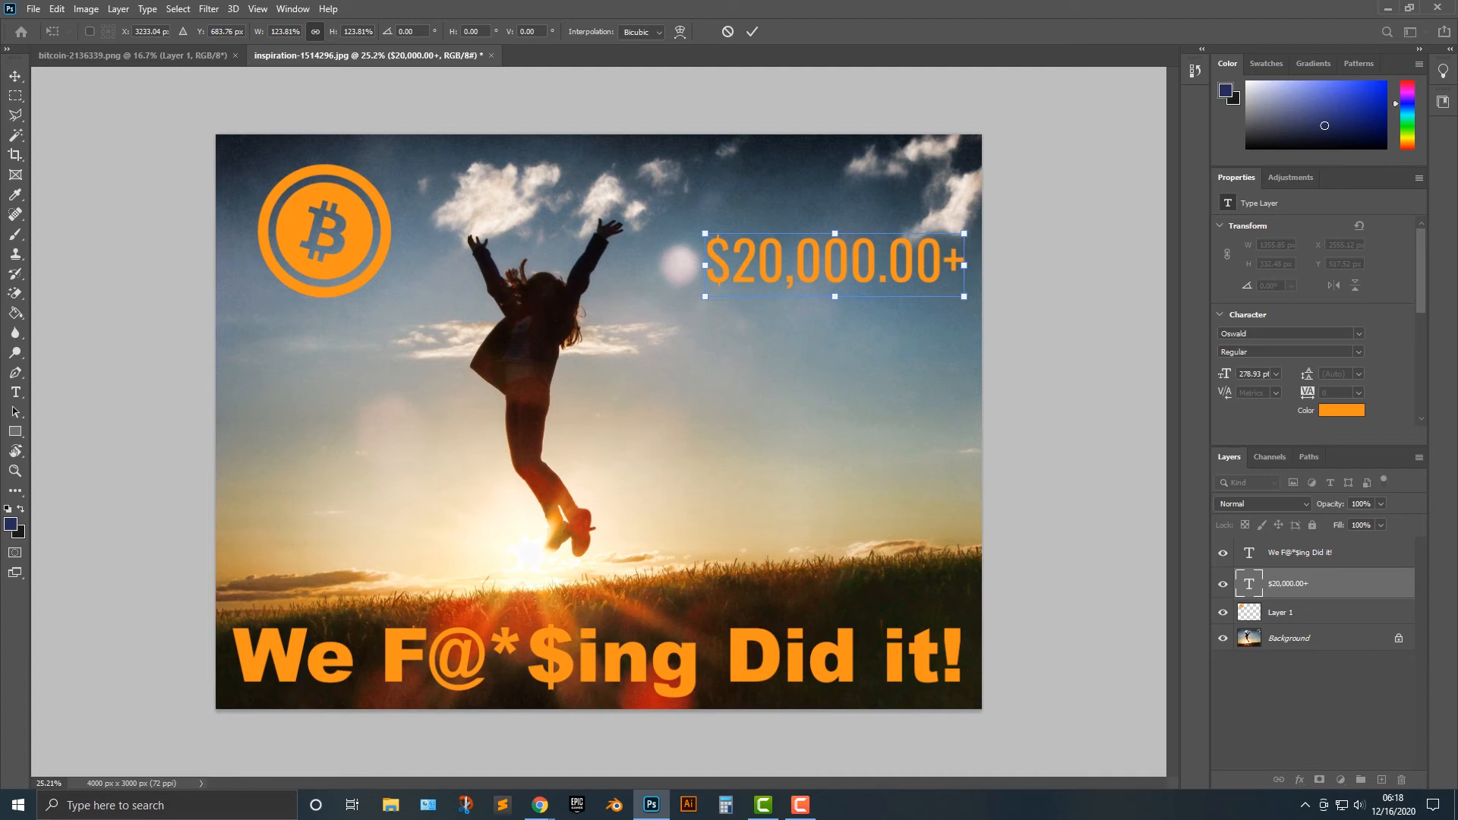
Add a Brightness/Contrast adjustment layer above all layers with brightness at about 71.
click(1300, 553)
click(1290, 178)
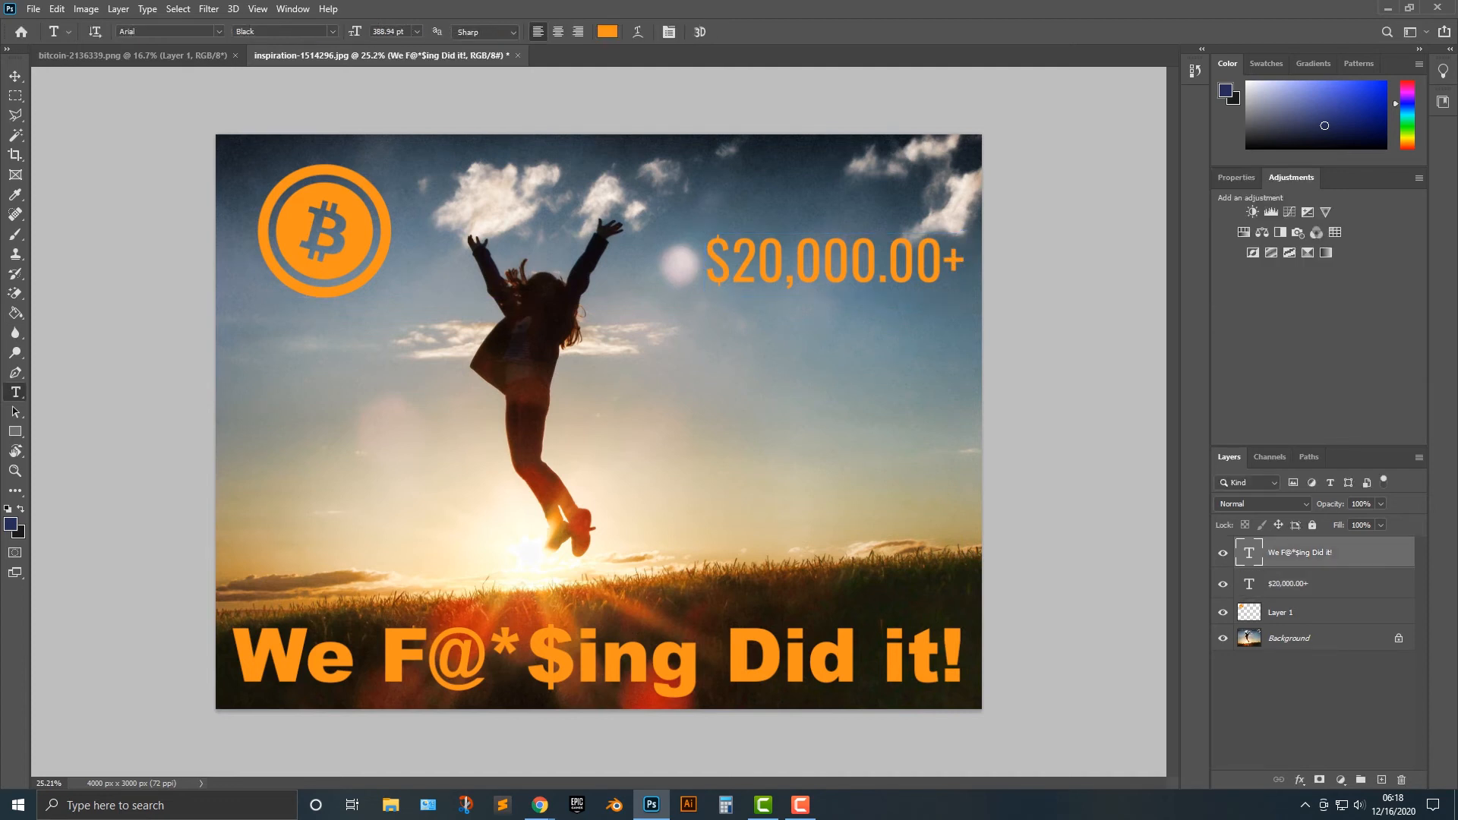
click(1252, 212)
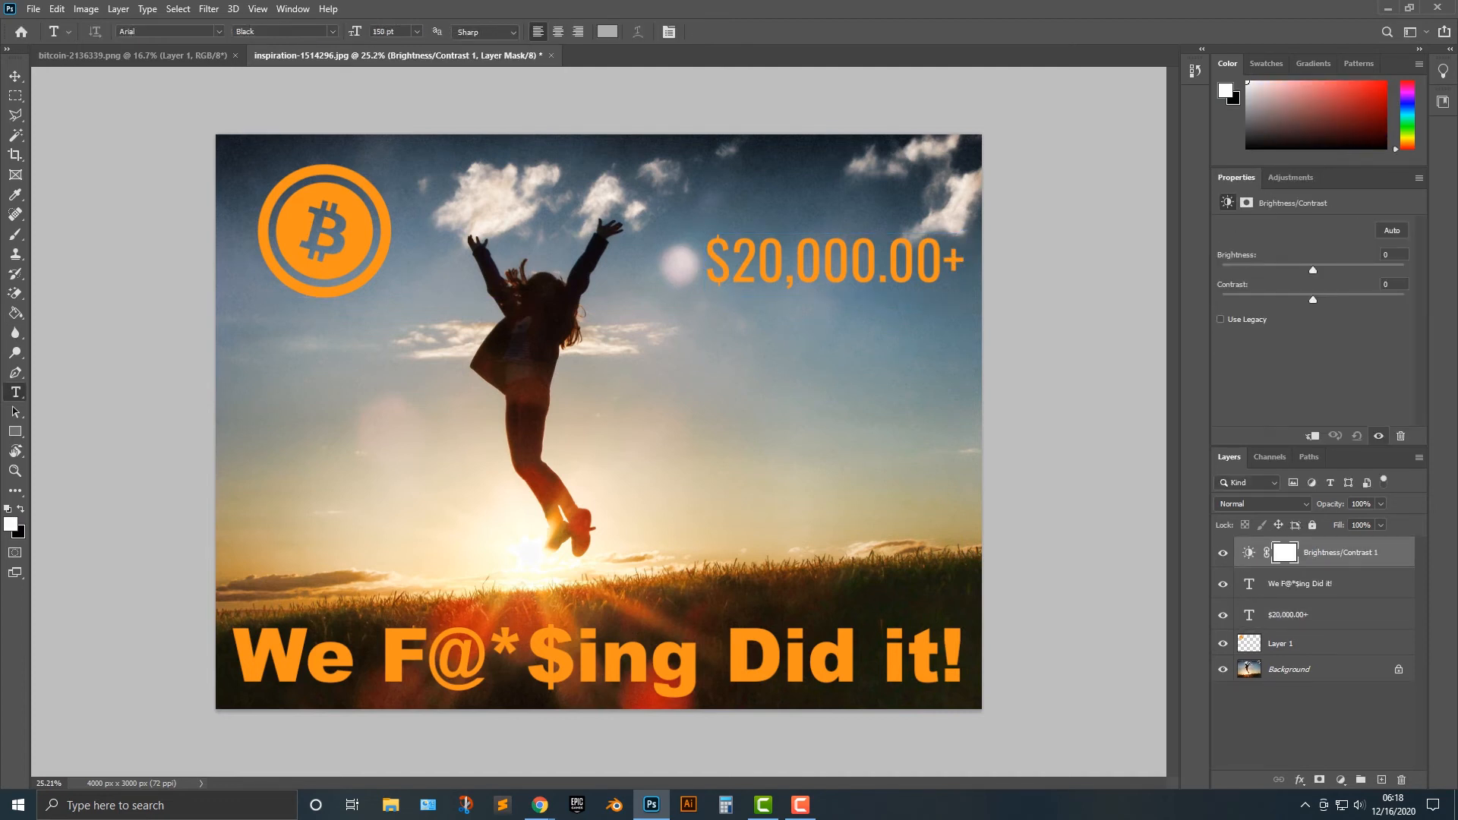
drag(1314, 271, 1346, 270)
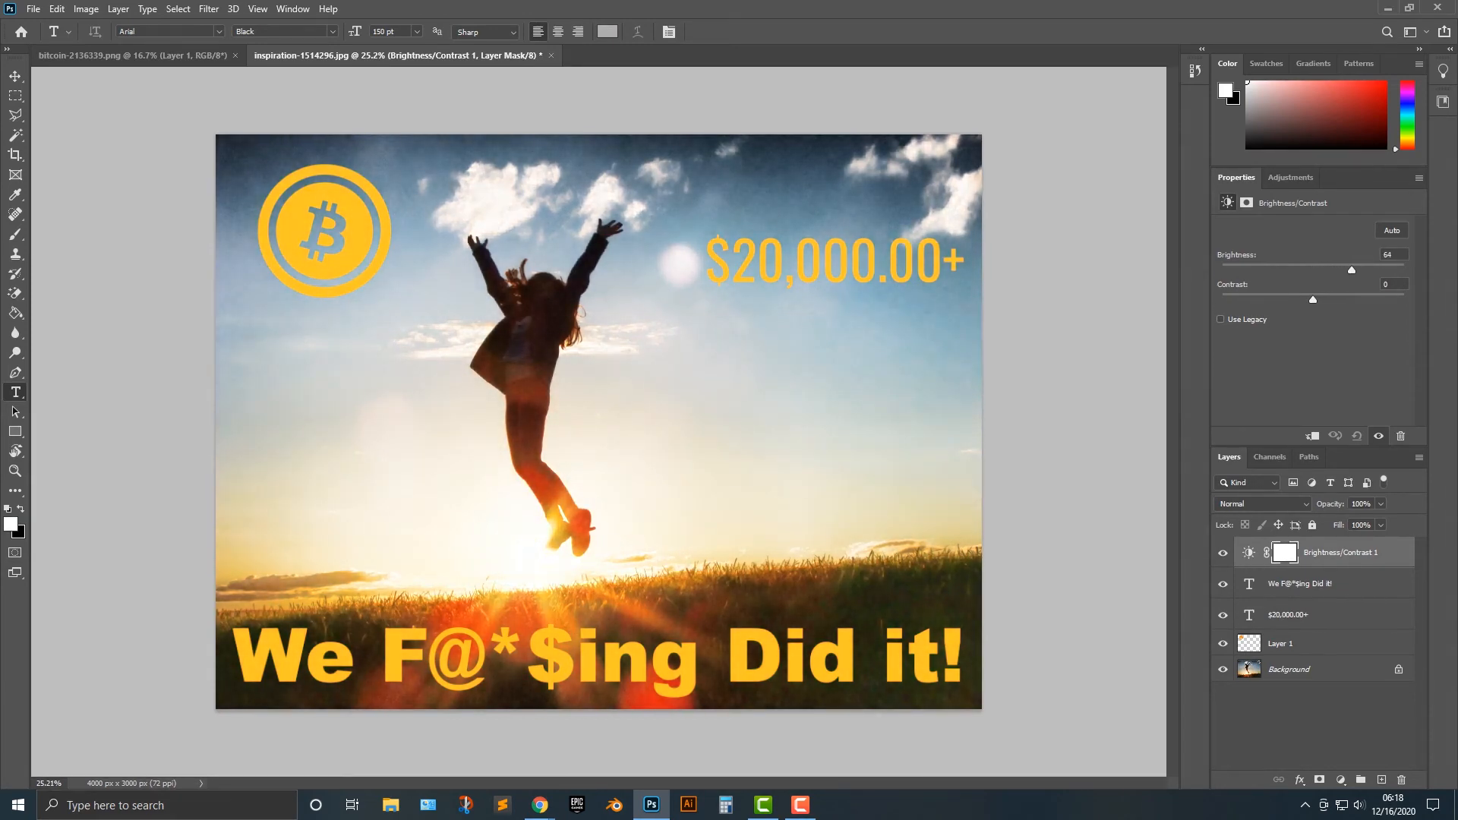
Add a second Brightness/Contrast adjustment directly above the Bitcoin logo layer, with brightness -32 and contrast 20.
click(1304, 644)
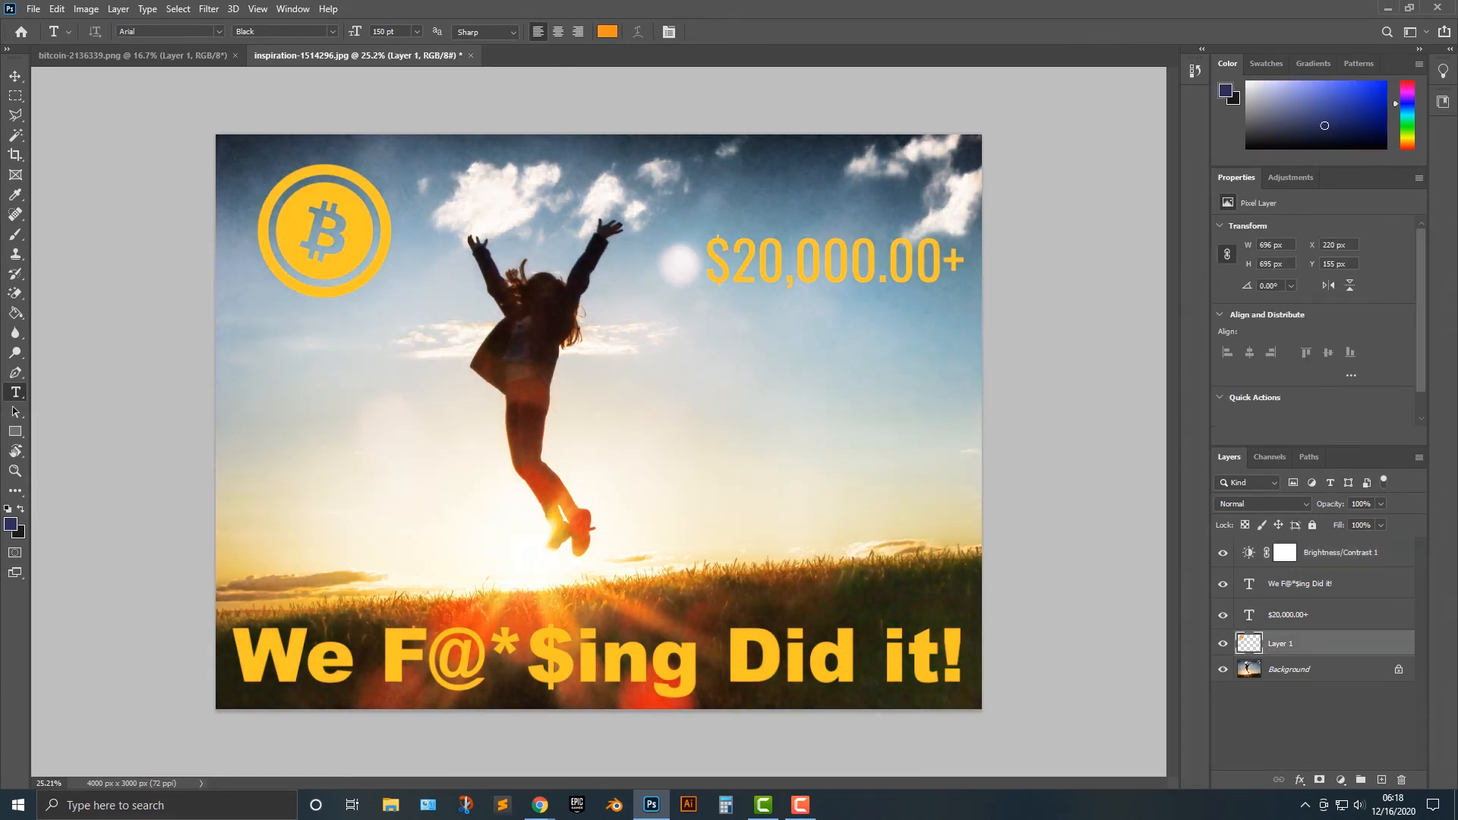
click(1291, 178)
click(1254, 213)
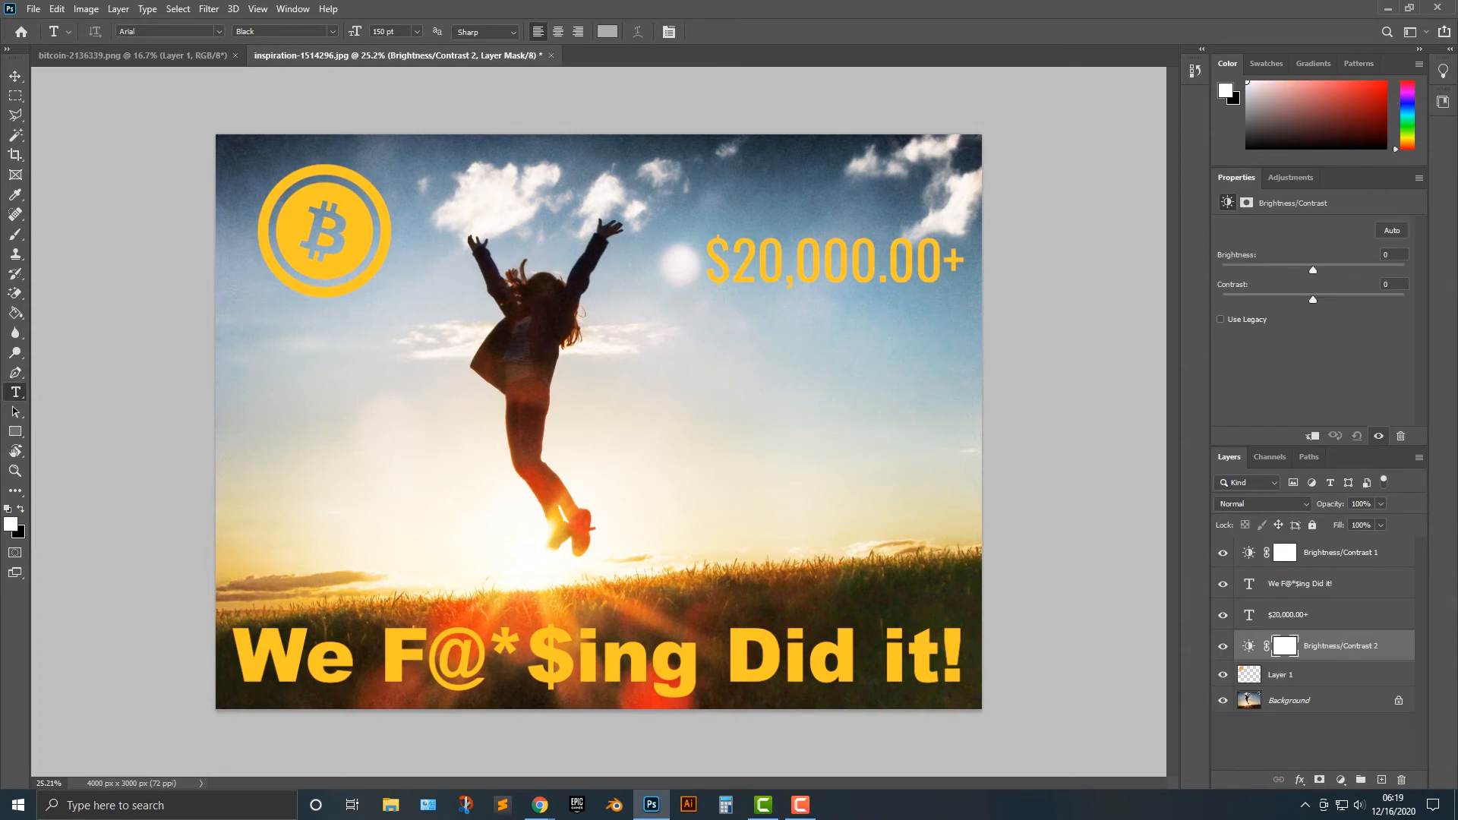
drag(1313, 300, 1301, 269)
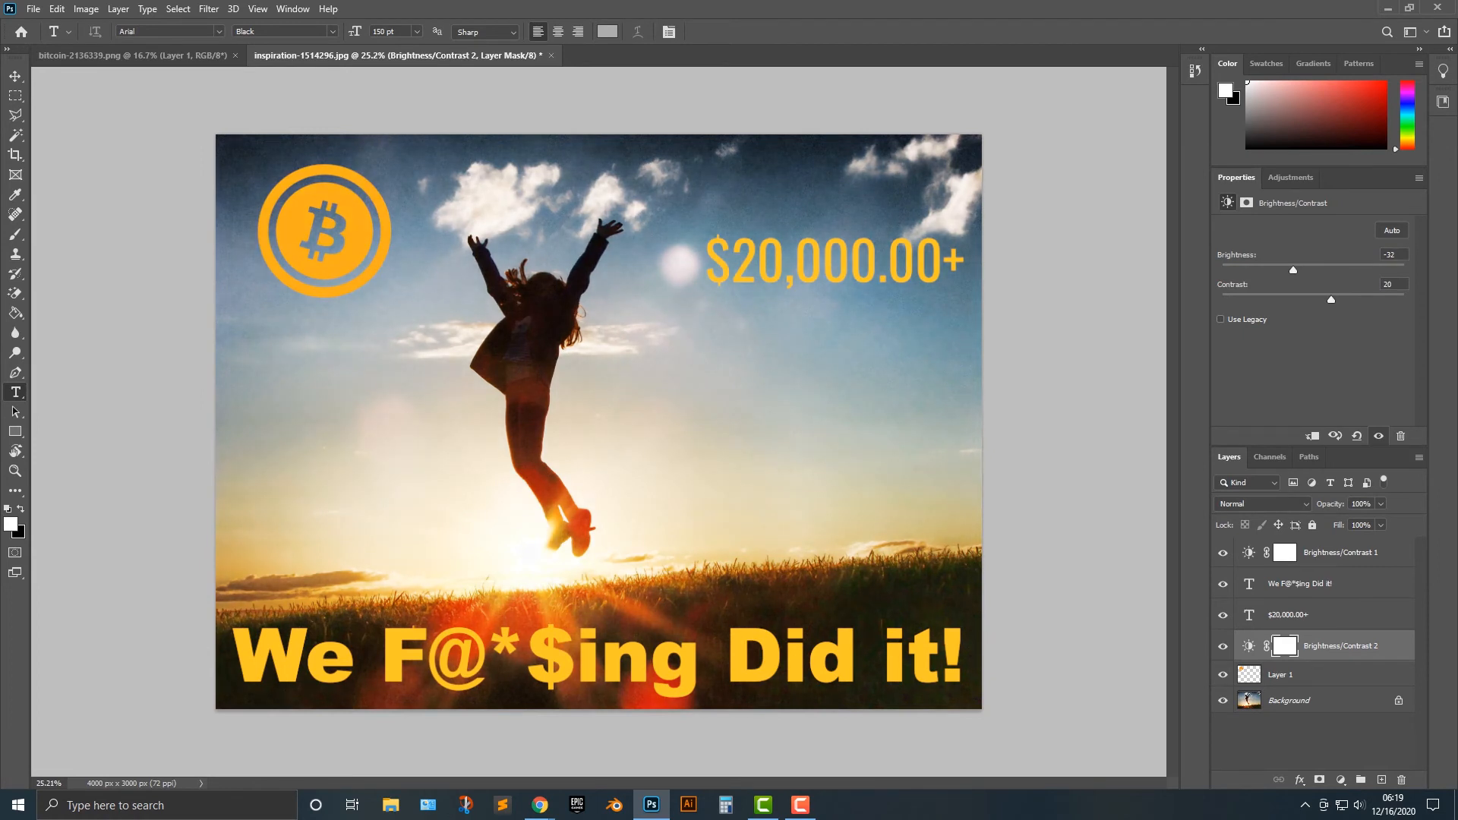
Recolor the "$20,000.00+" text with the orange fbac1c sampled from the Bitcoin logo.
drag(963, 263, 707, 264)
click(607, 32)
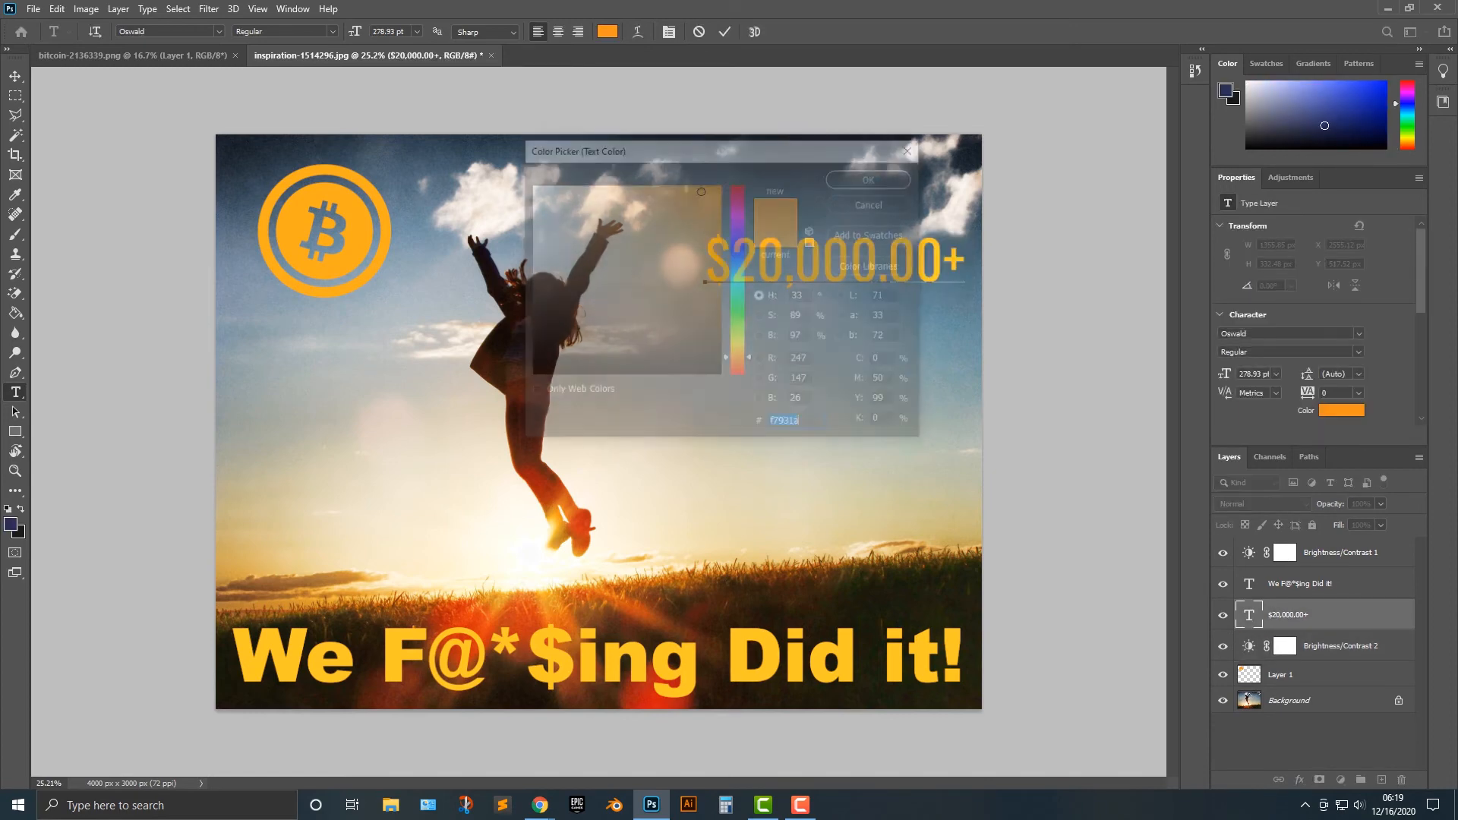
click(361, 228)
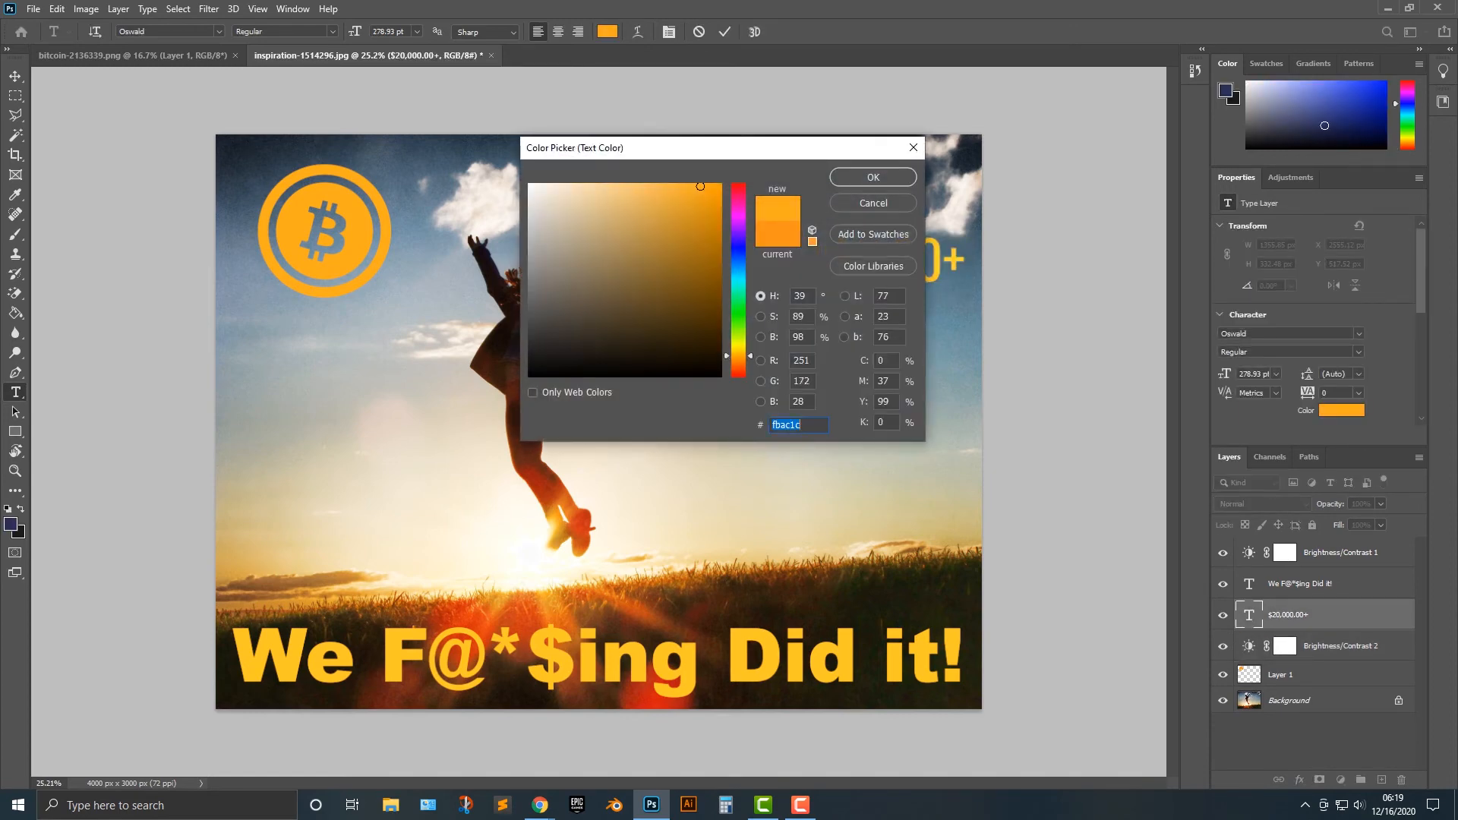
click(873, 177)
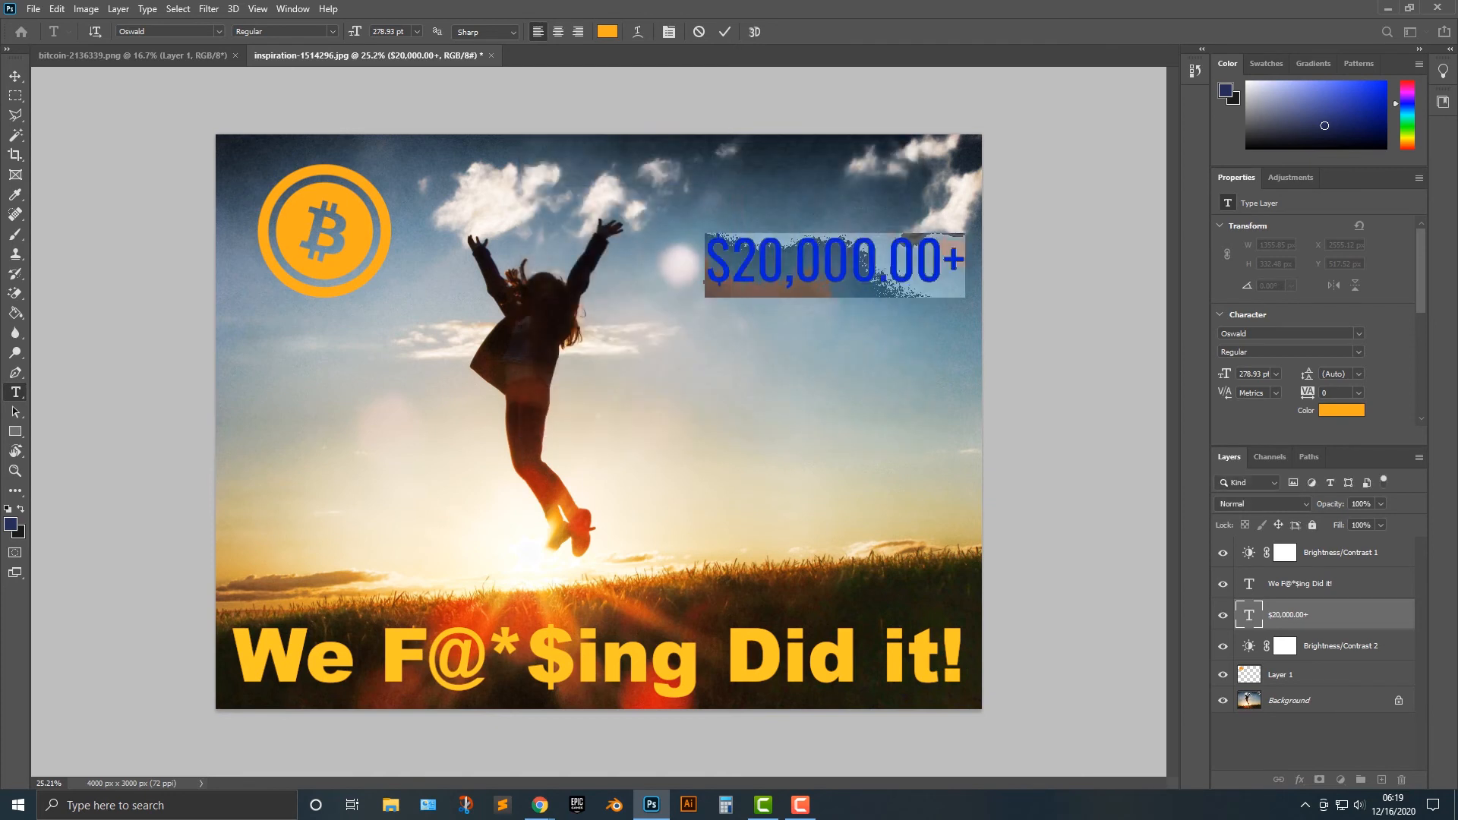
key(ctrl+Return)
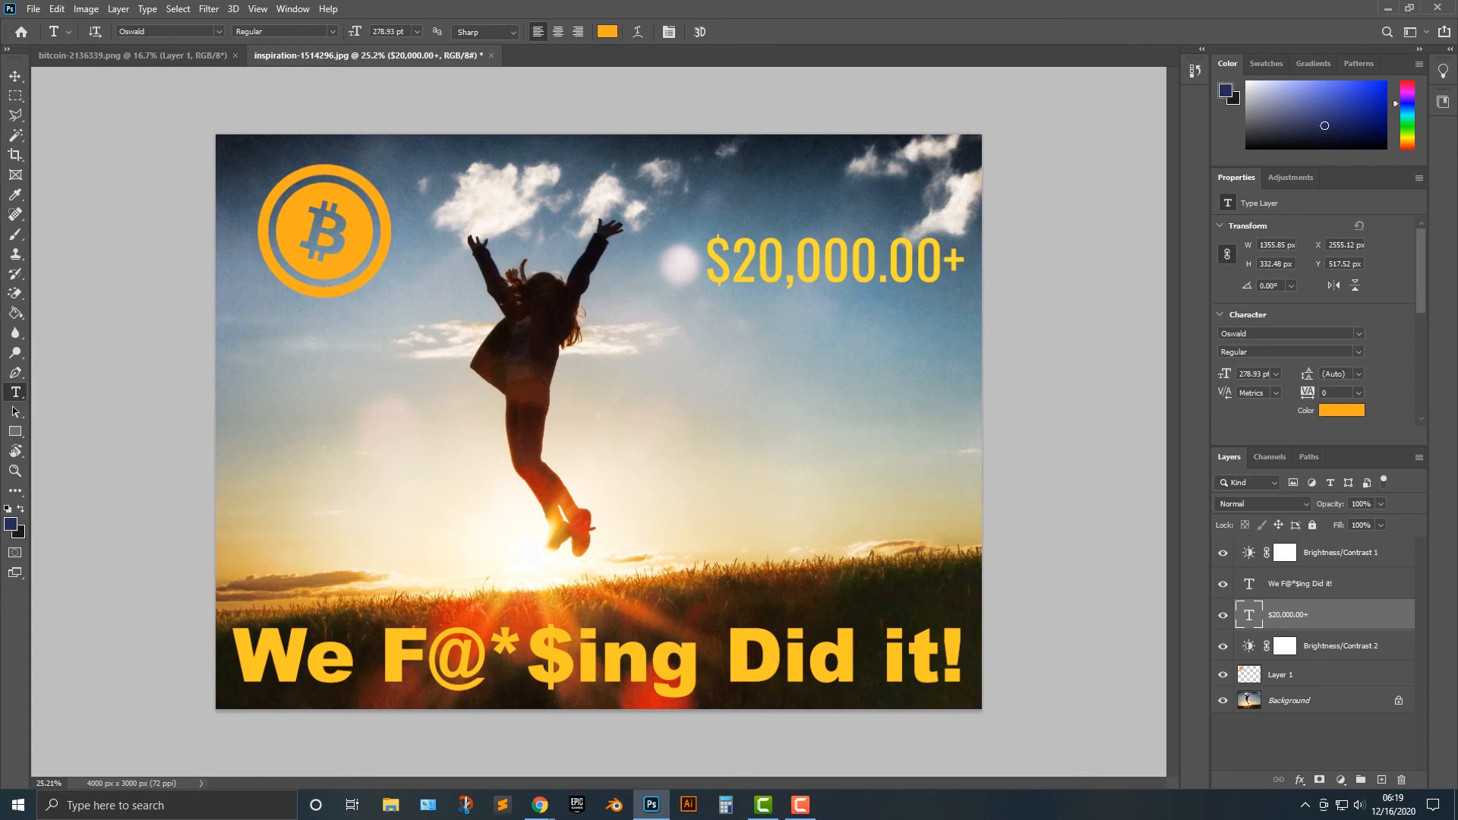
Move the Brightness/Contrast 2 layer beneath the logo layer and recolor the "We F@*$ing Did it!" text with fec927 sampled from the logo.
drag(1284, 645, 1284, 687)
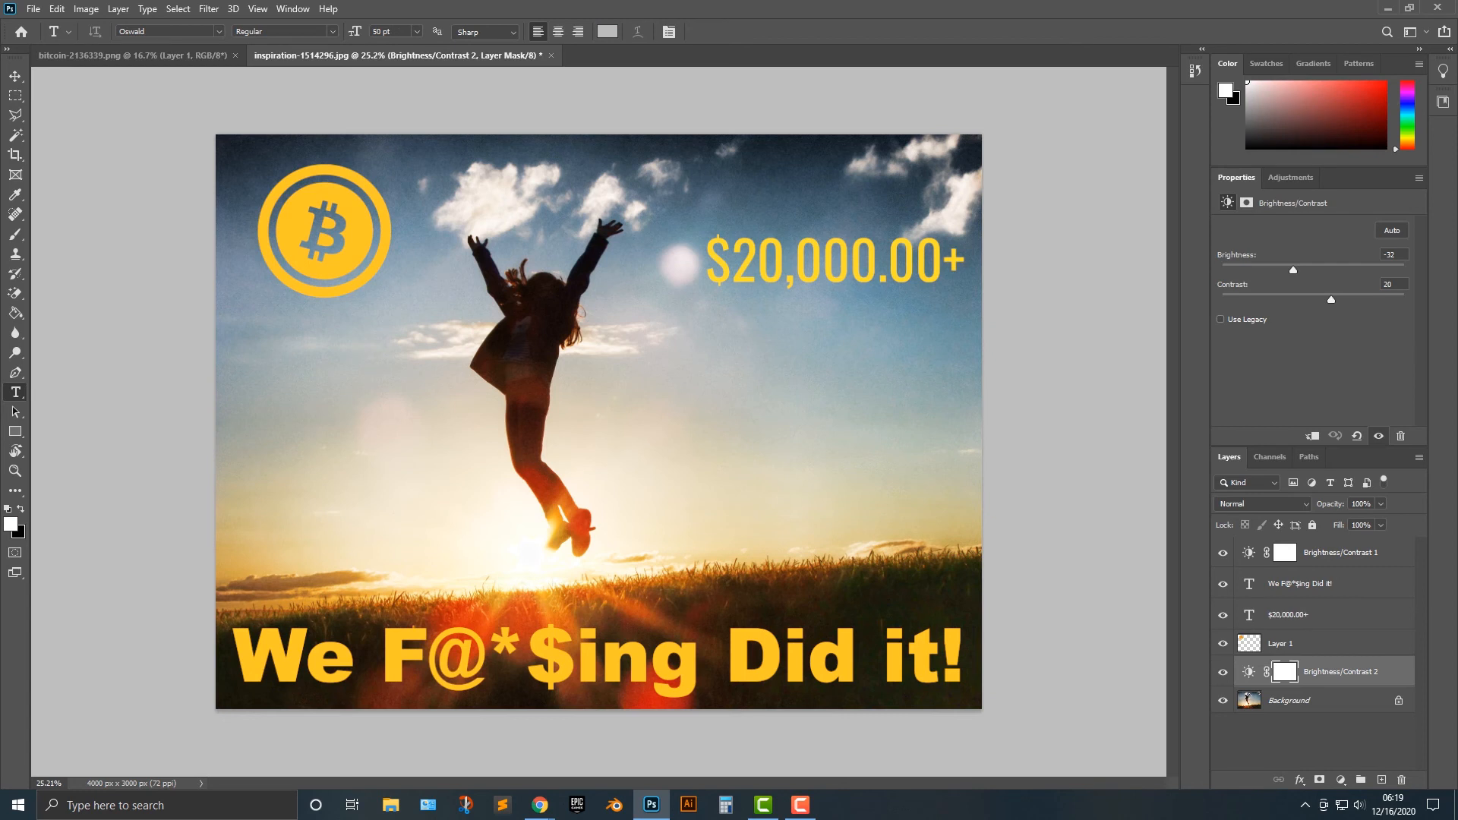
triple_click(852, 657)
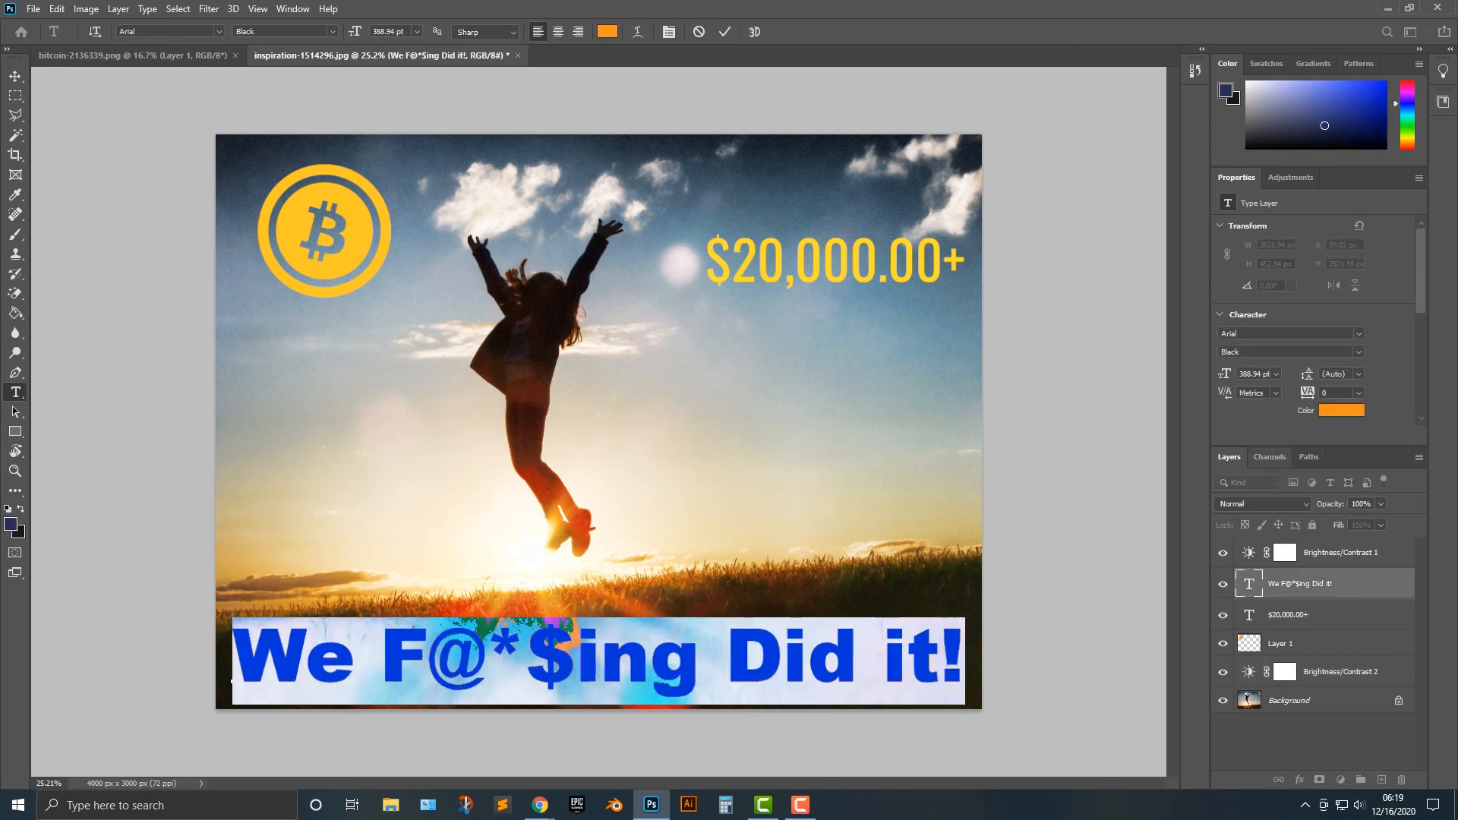
click(607, 32)
click(293, 231)
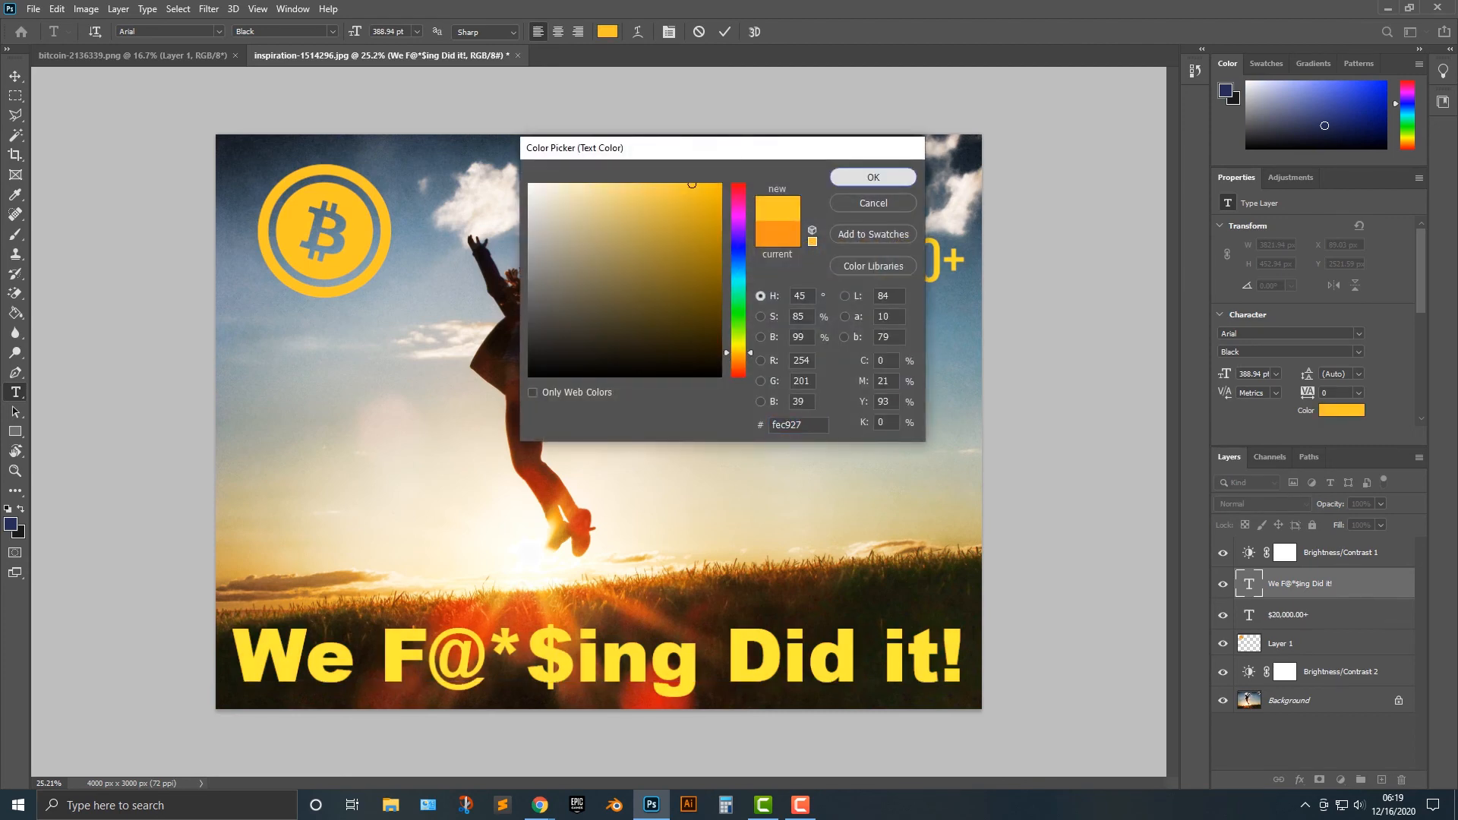
click(874, 177)
Lower the brightness of the topmost Brightness/Contrast adjustment to 43.
click(1284, 552)
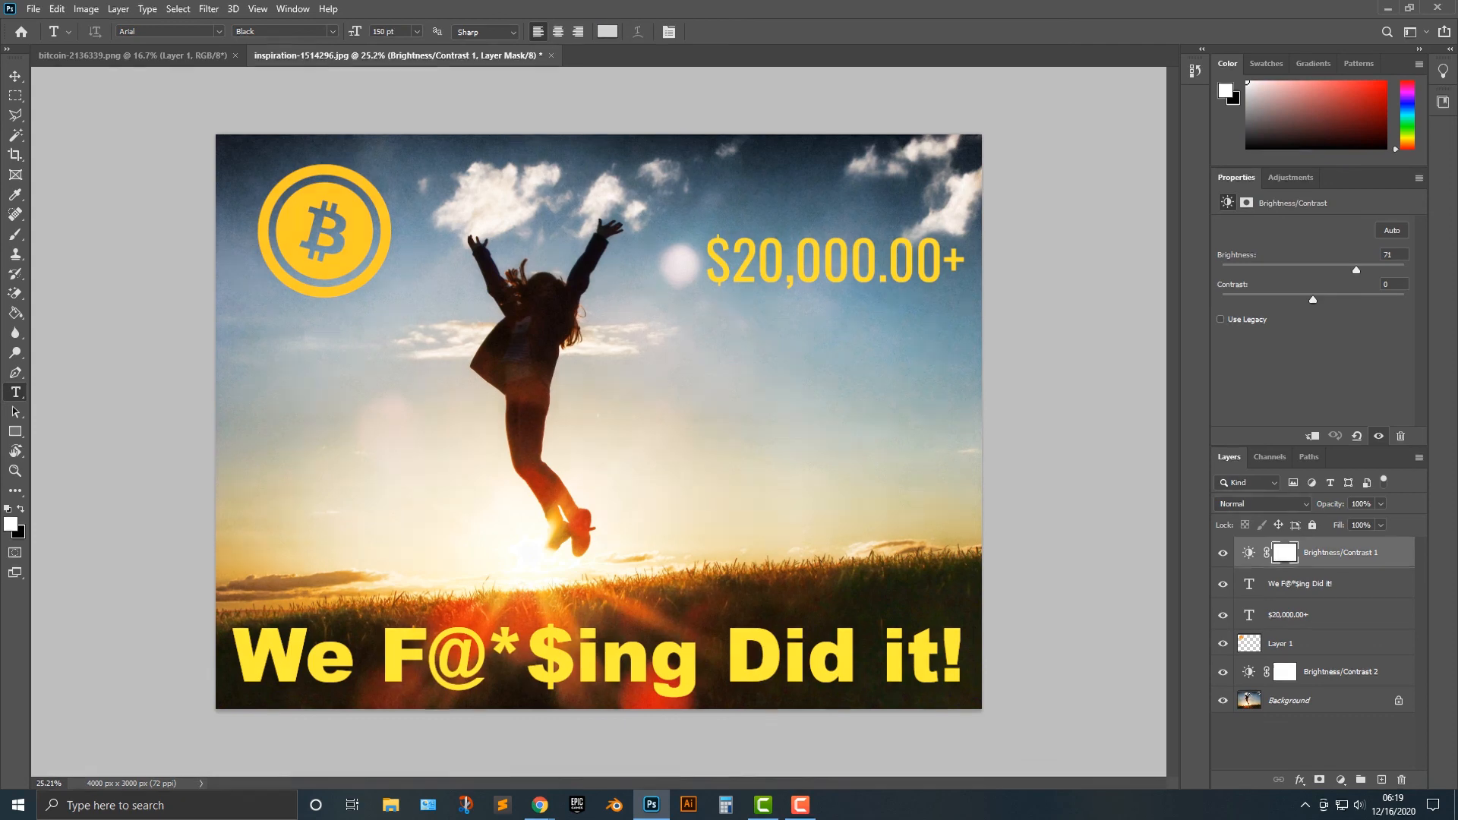
drag(1352, 271, 1340, 271)
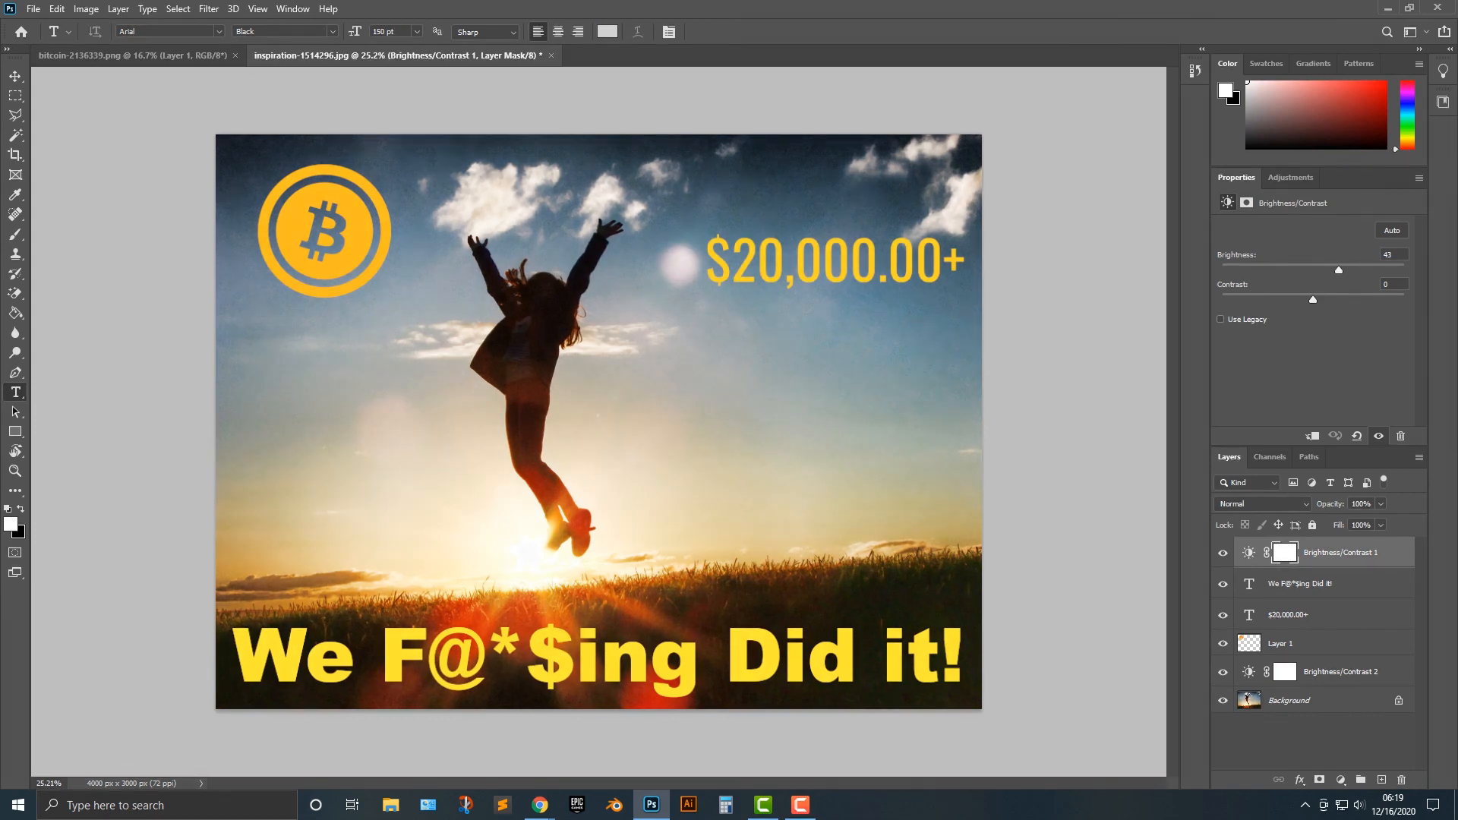
Recolor the "$20,000.00+" text with the orange fdba22 sampled from the Bitcoin logo.
triple_click(790, 266)
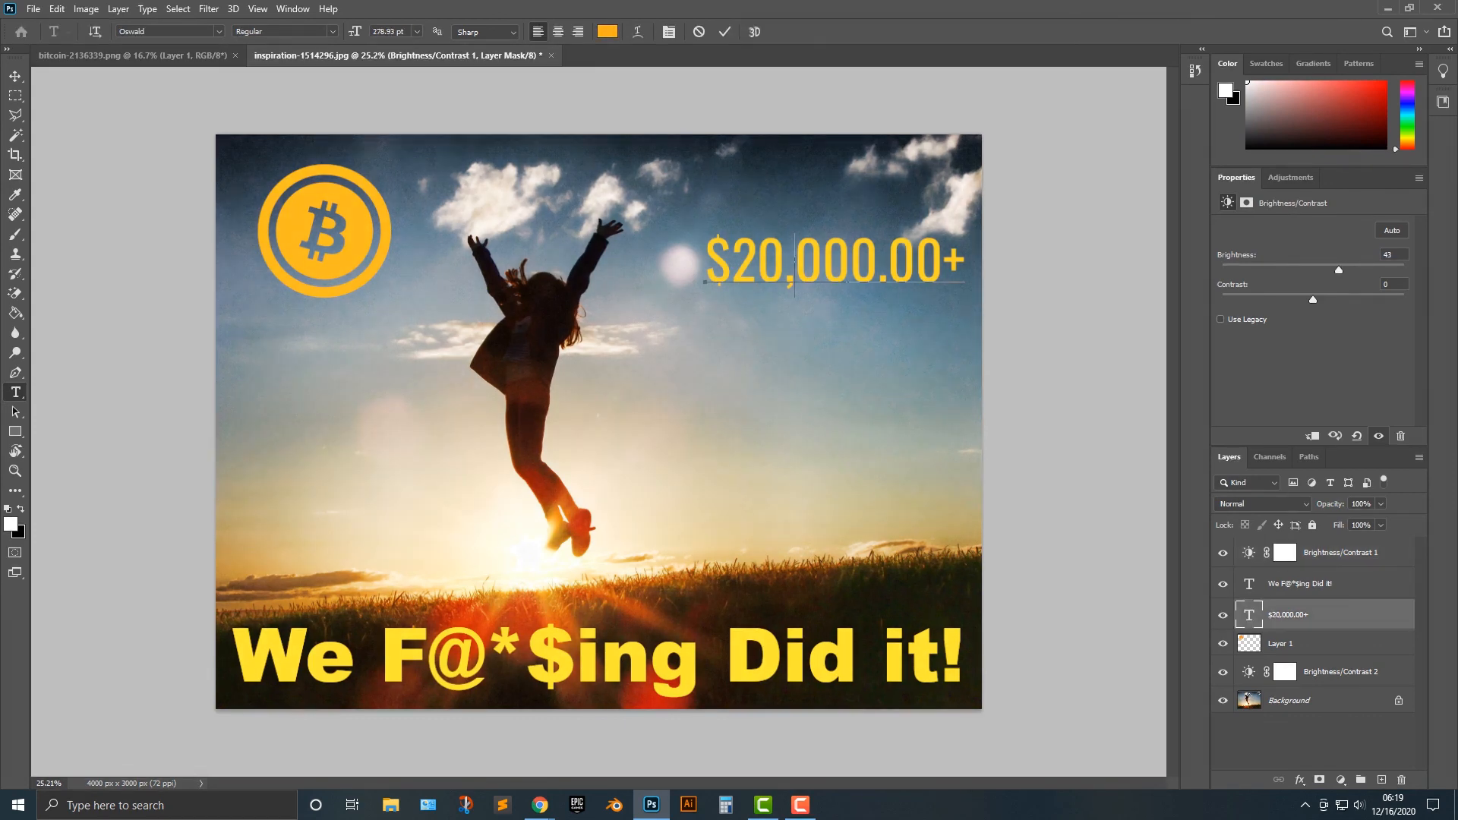
click(608, 31)
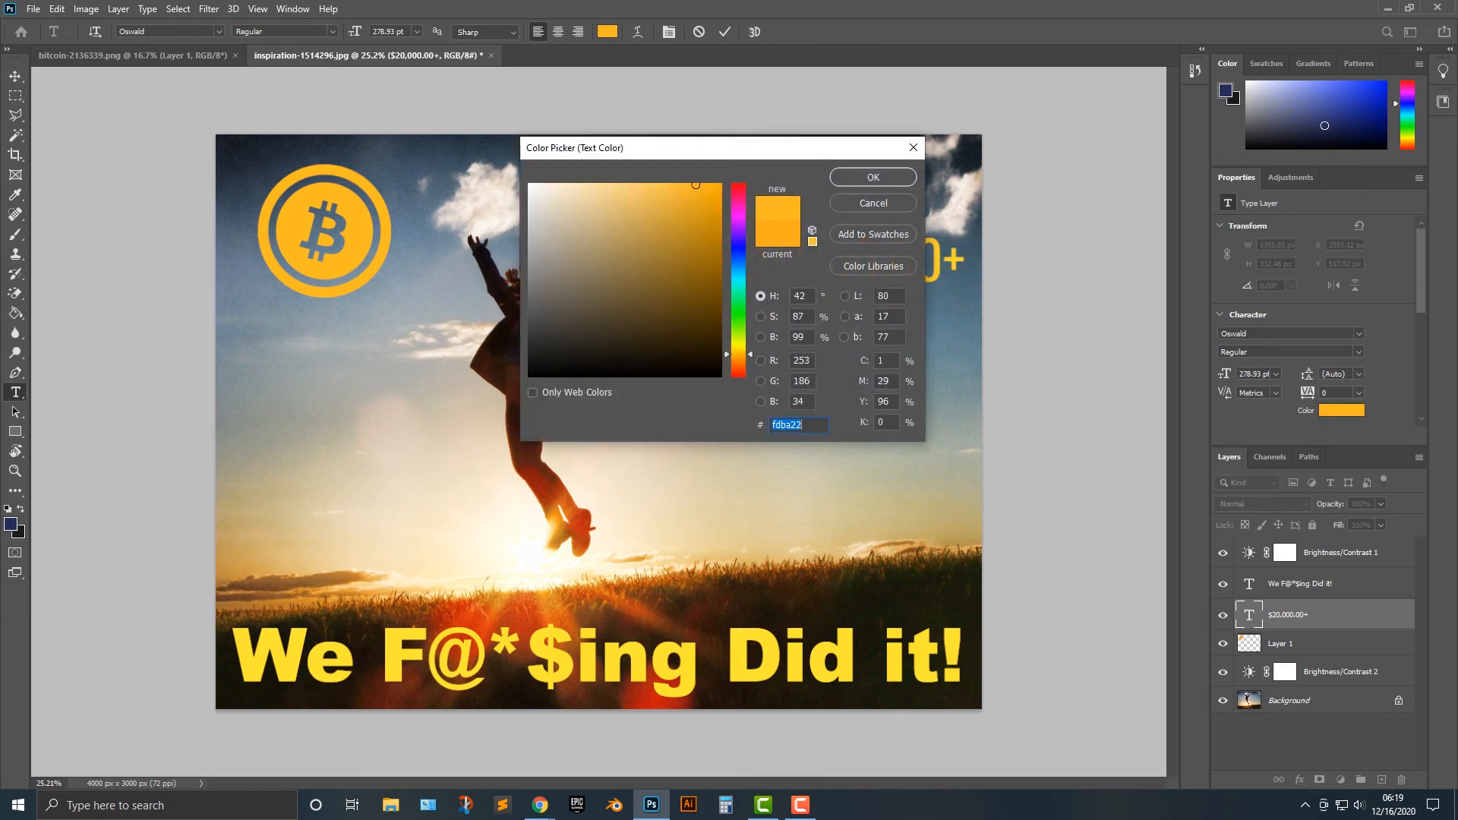
click(873, 177)
Recolor the "We F@*$ing Did it!" text with the orange sampled from the Bitcoin logo.
double_click(1250, 583)
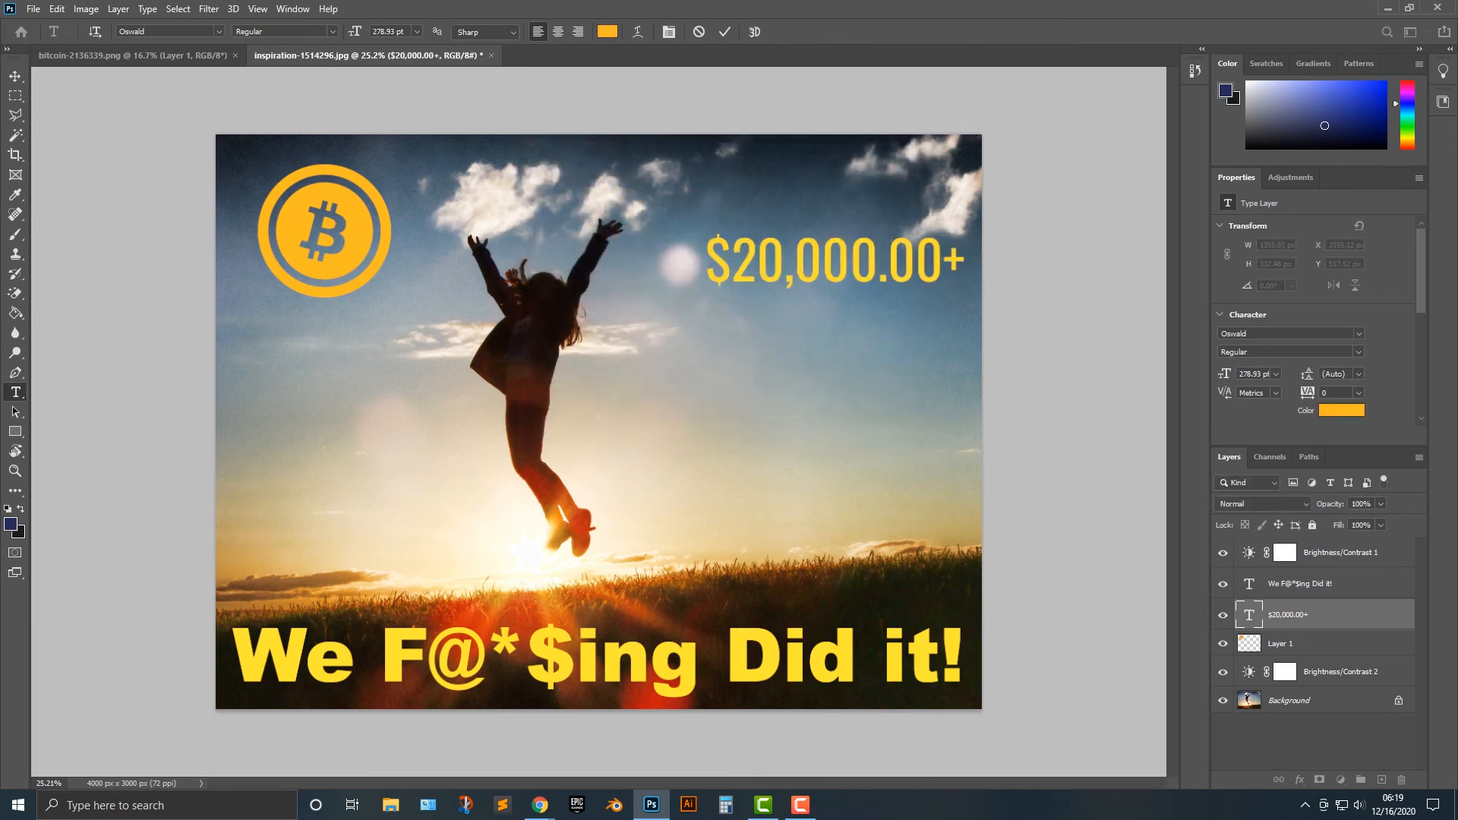
click(607, 31)
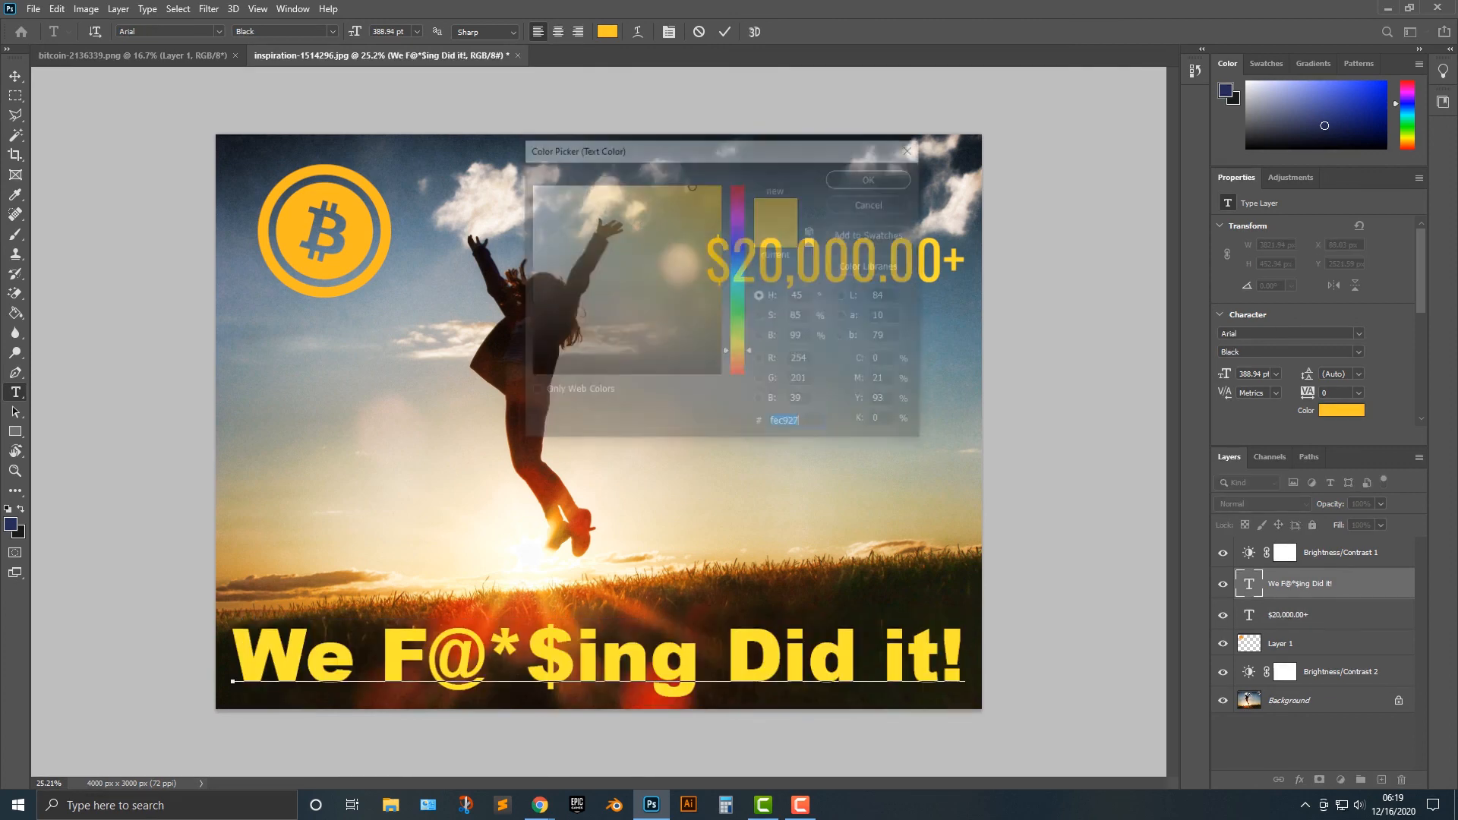
click(874, 177)
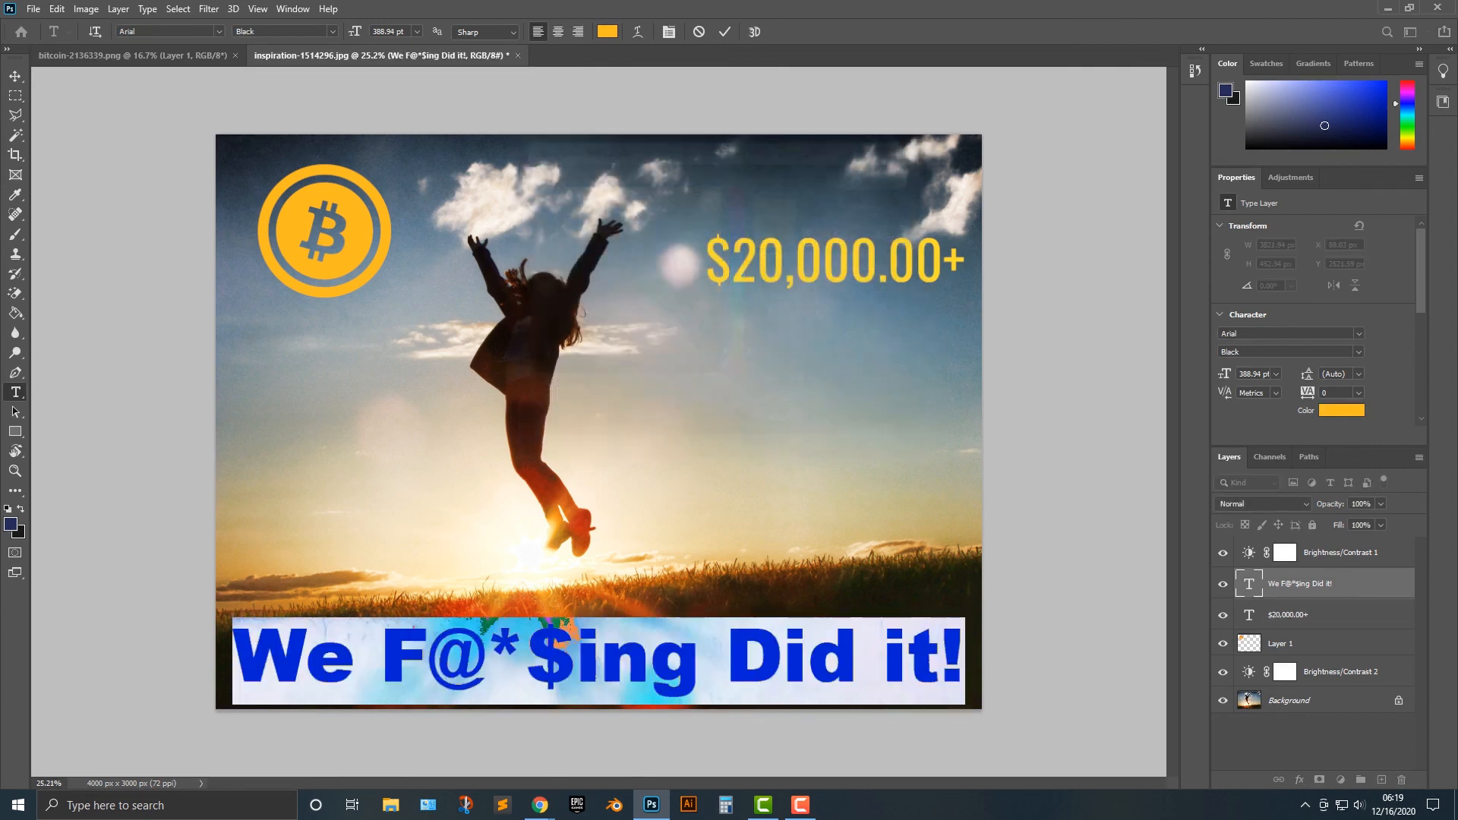
click(725, 31)
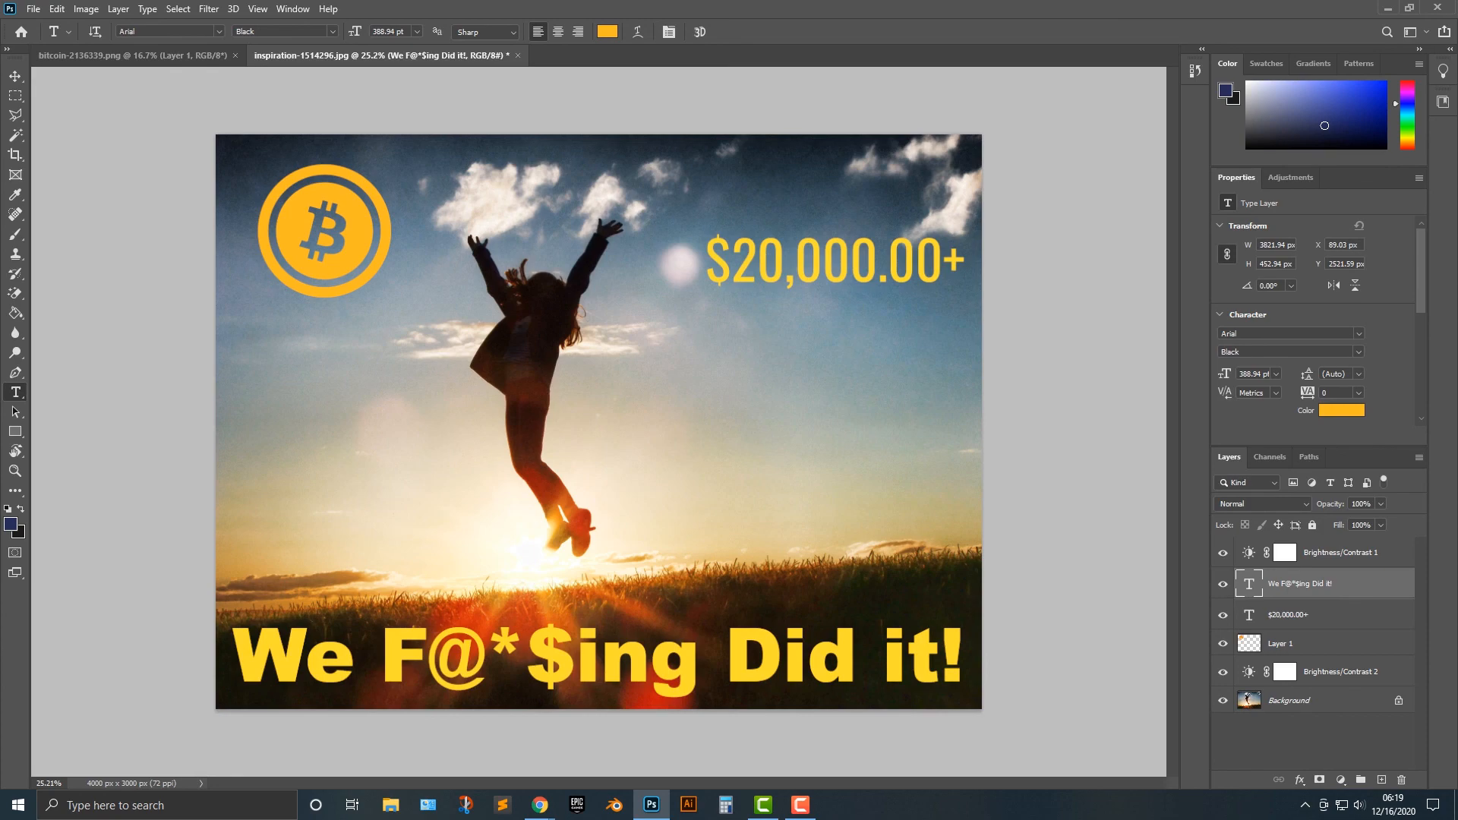